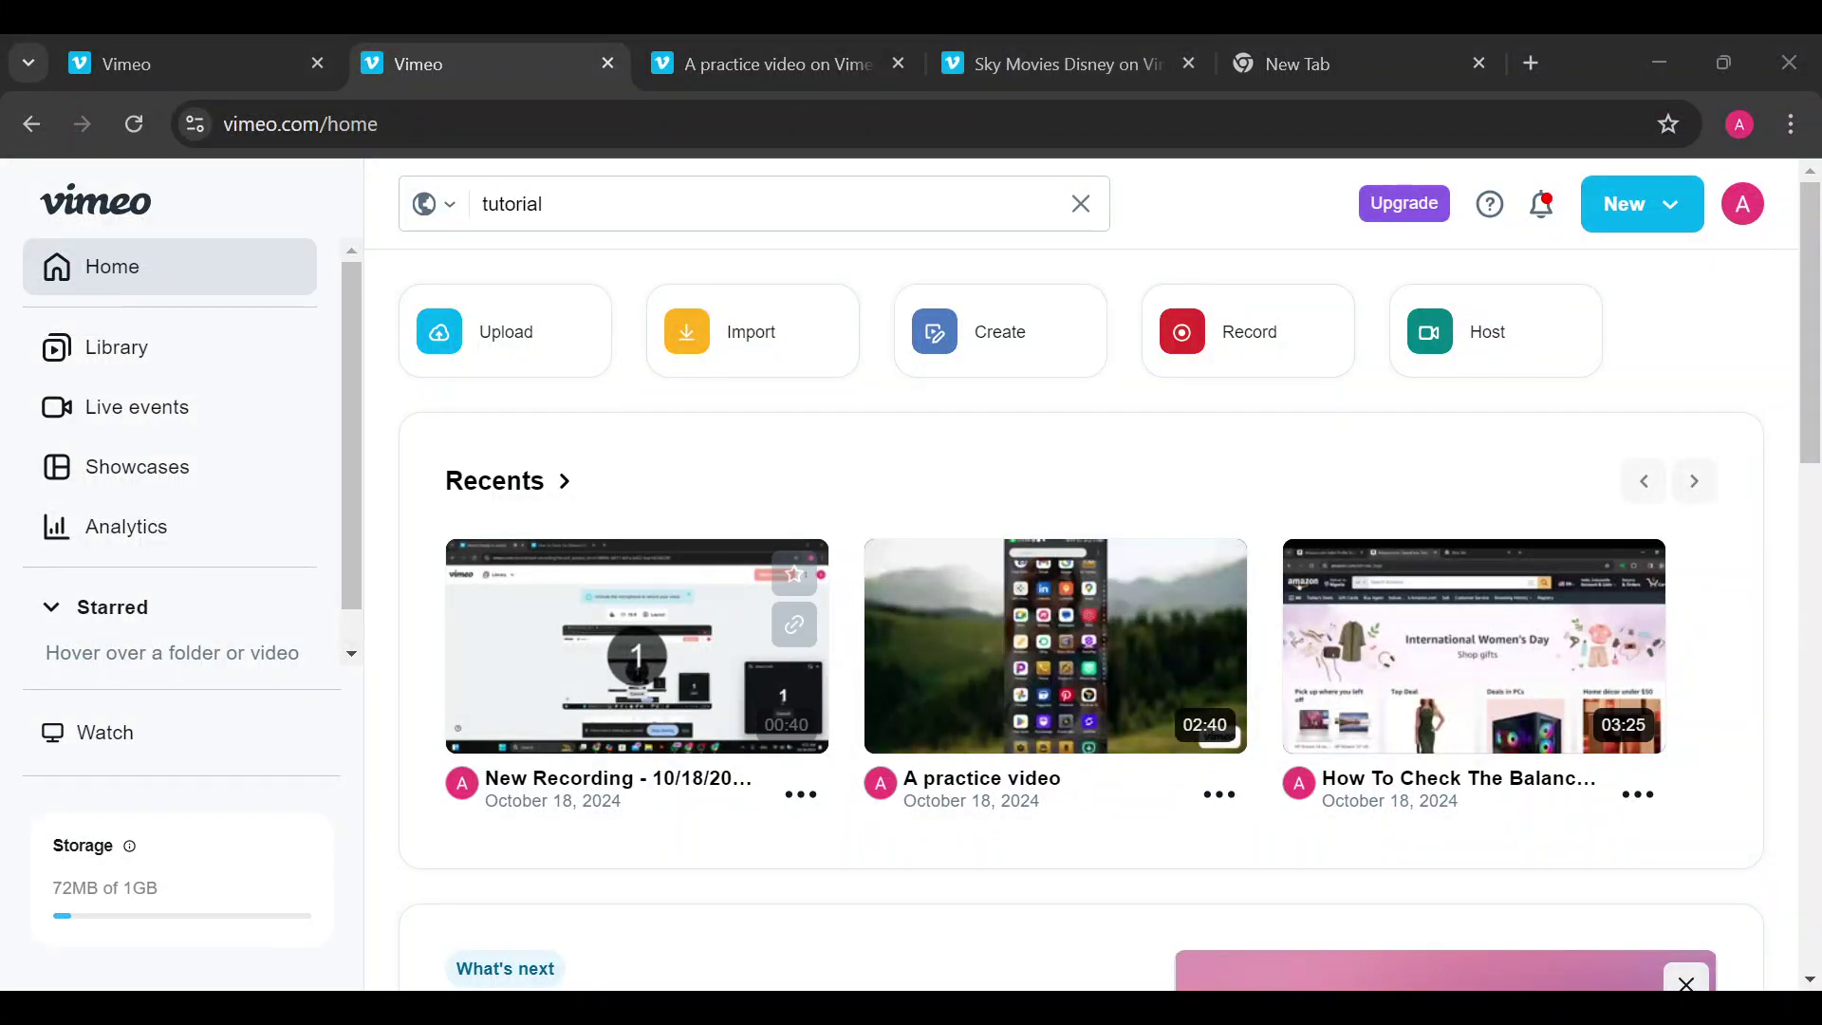
Scroll up and down through the current page to look it over
scroll(1243, 638, down, 5)
scroll(1242, 638, down, 4)
scroll(1242, 638, up, 9)
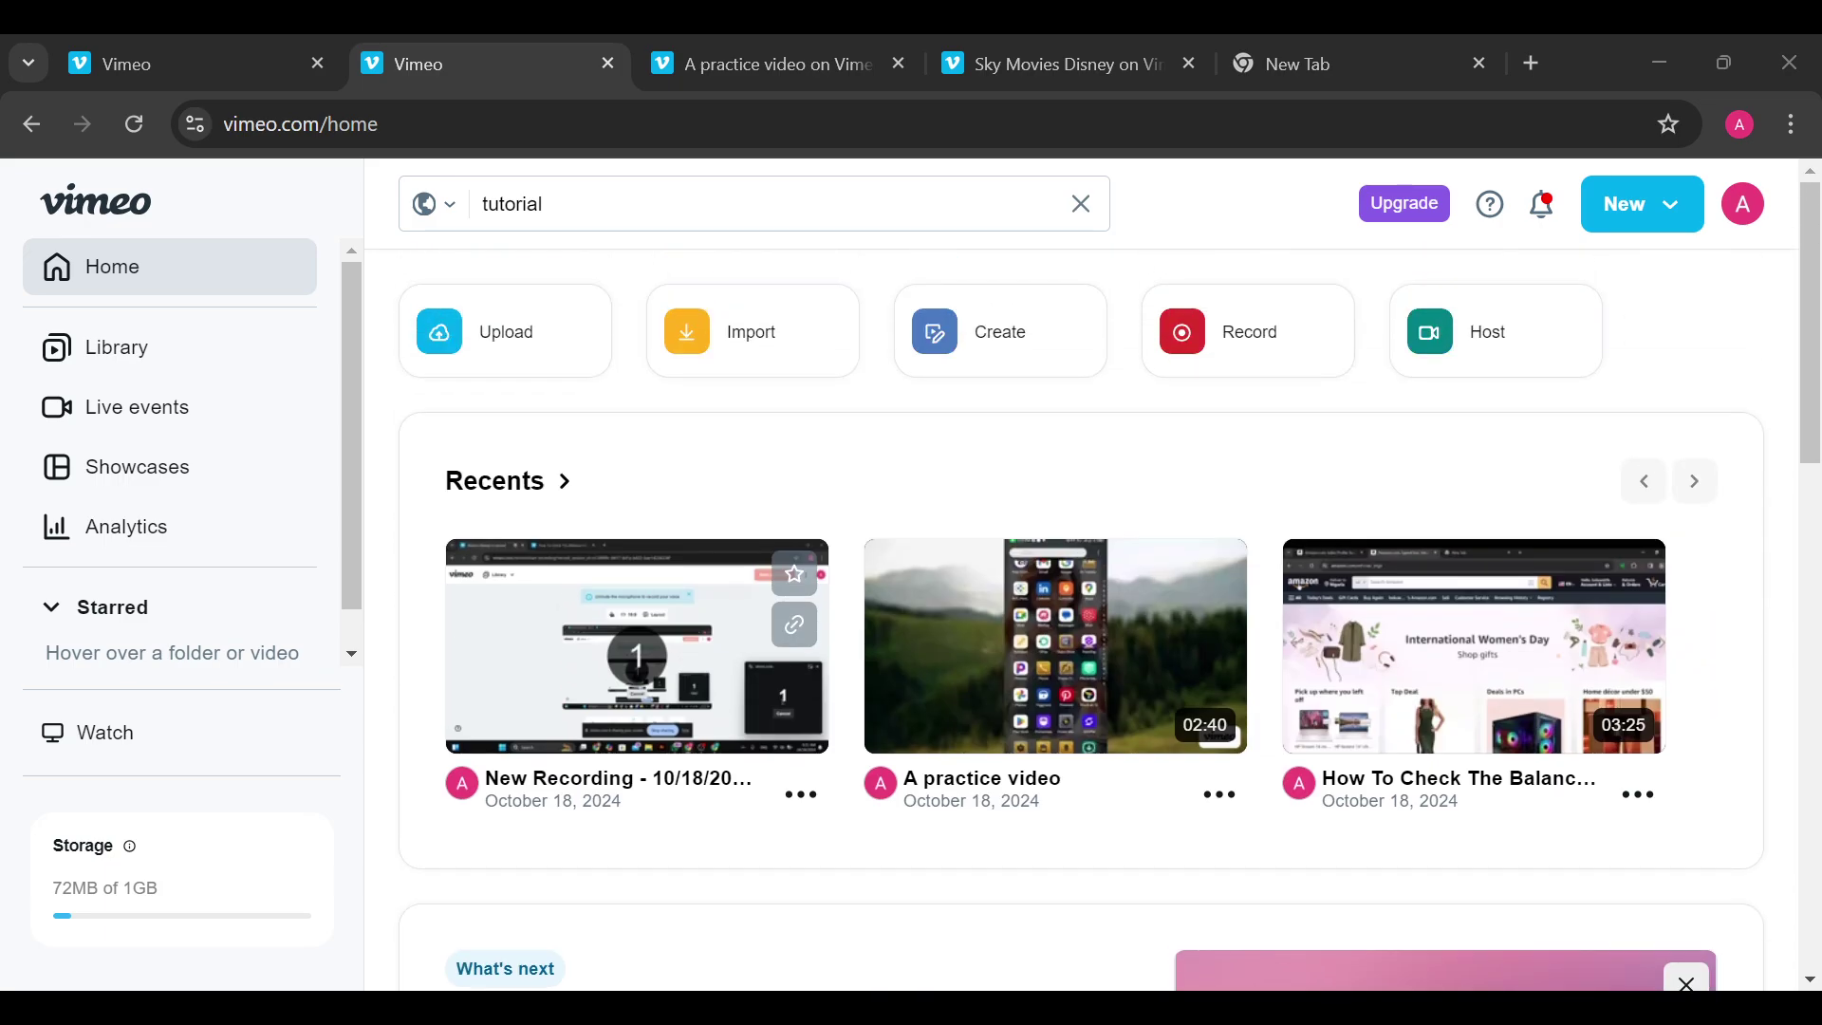
scroll(1081, 617, down, 2)
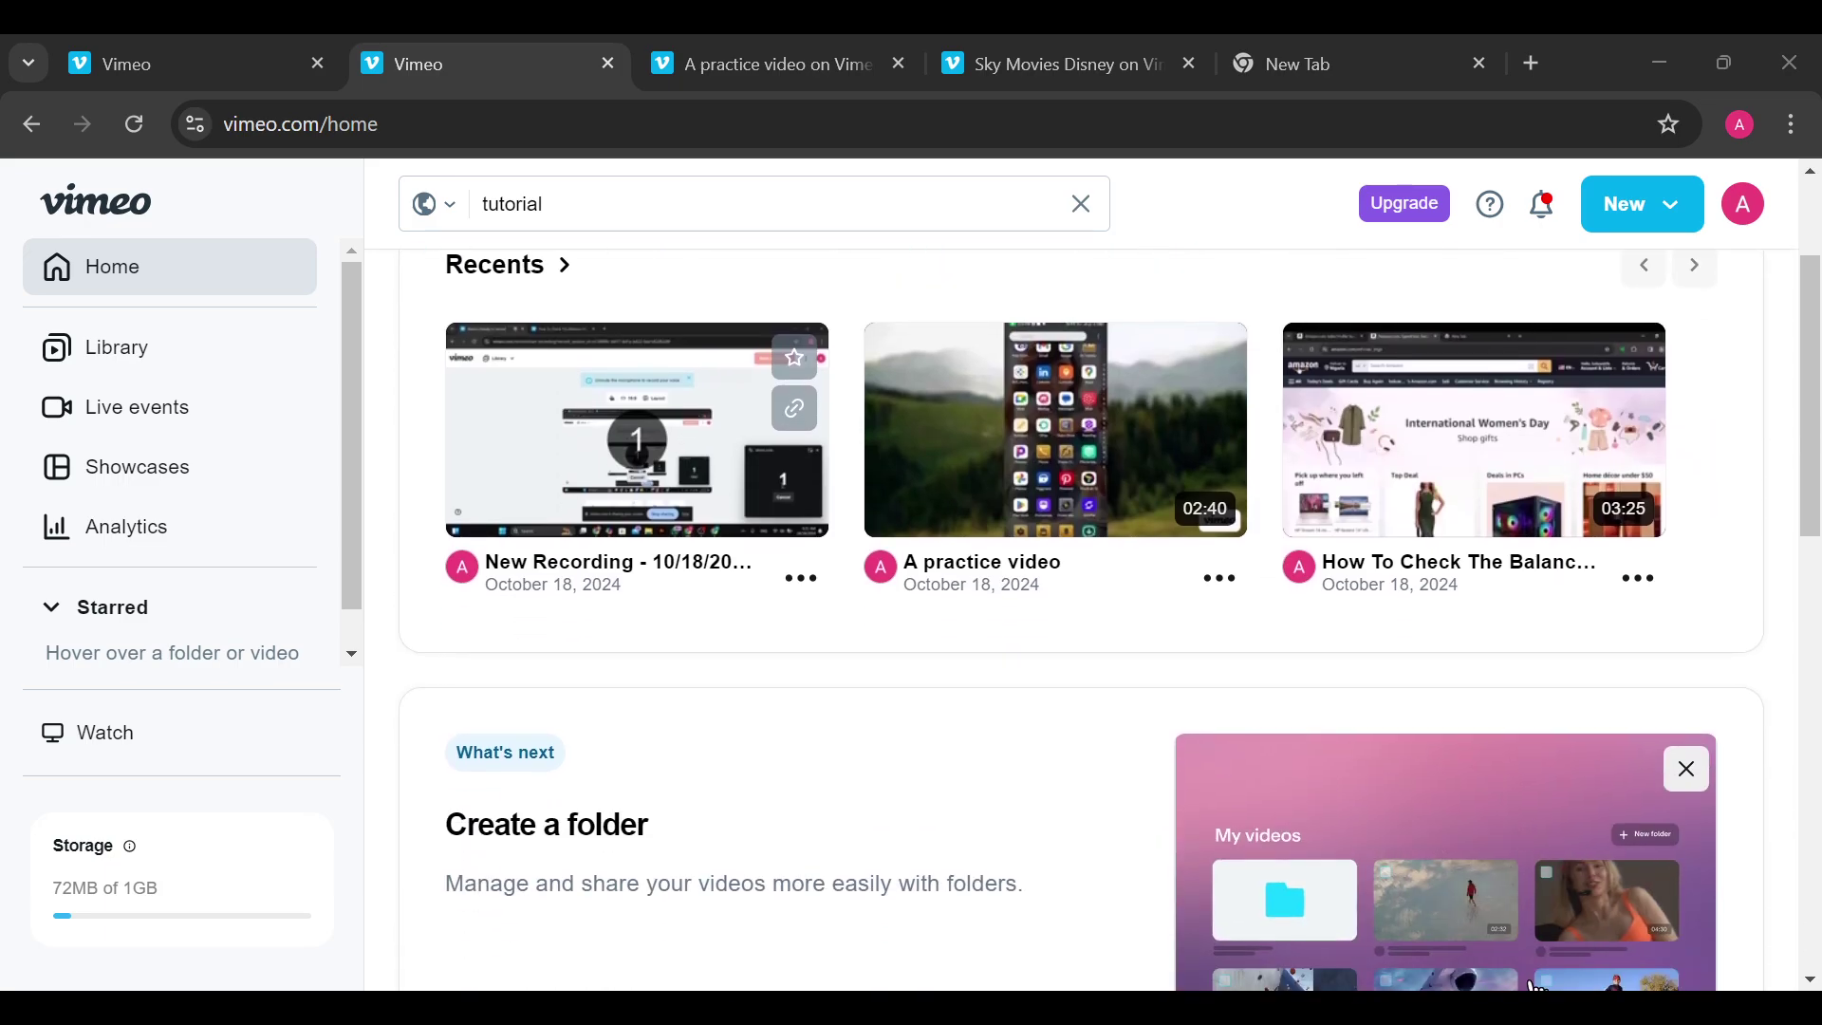
scroll(1405, 982, up, 2)
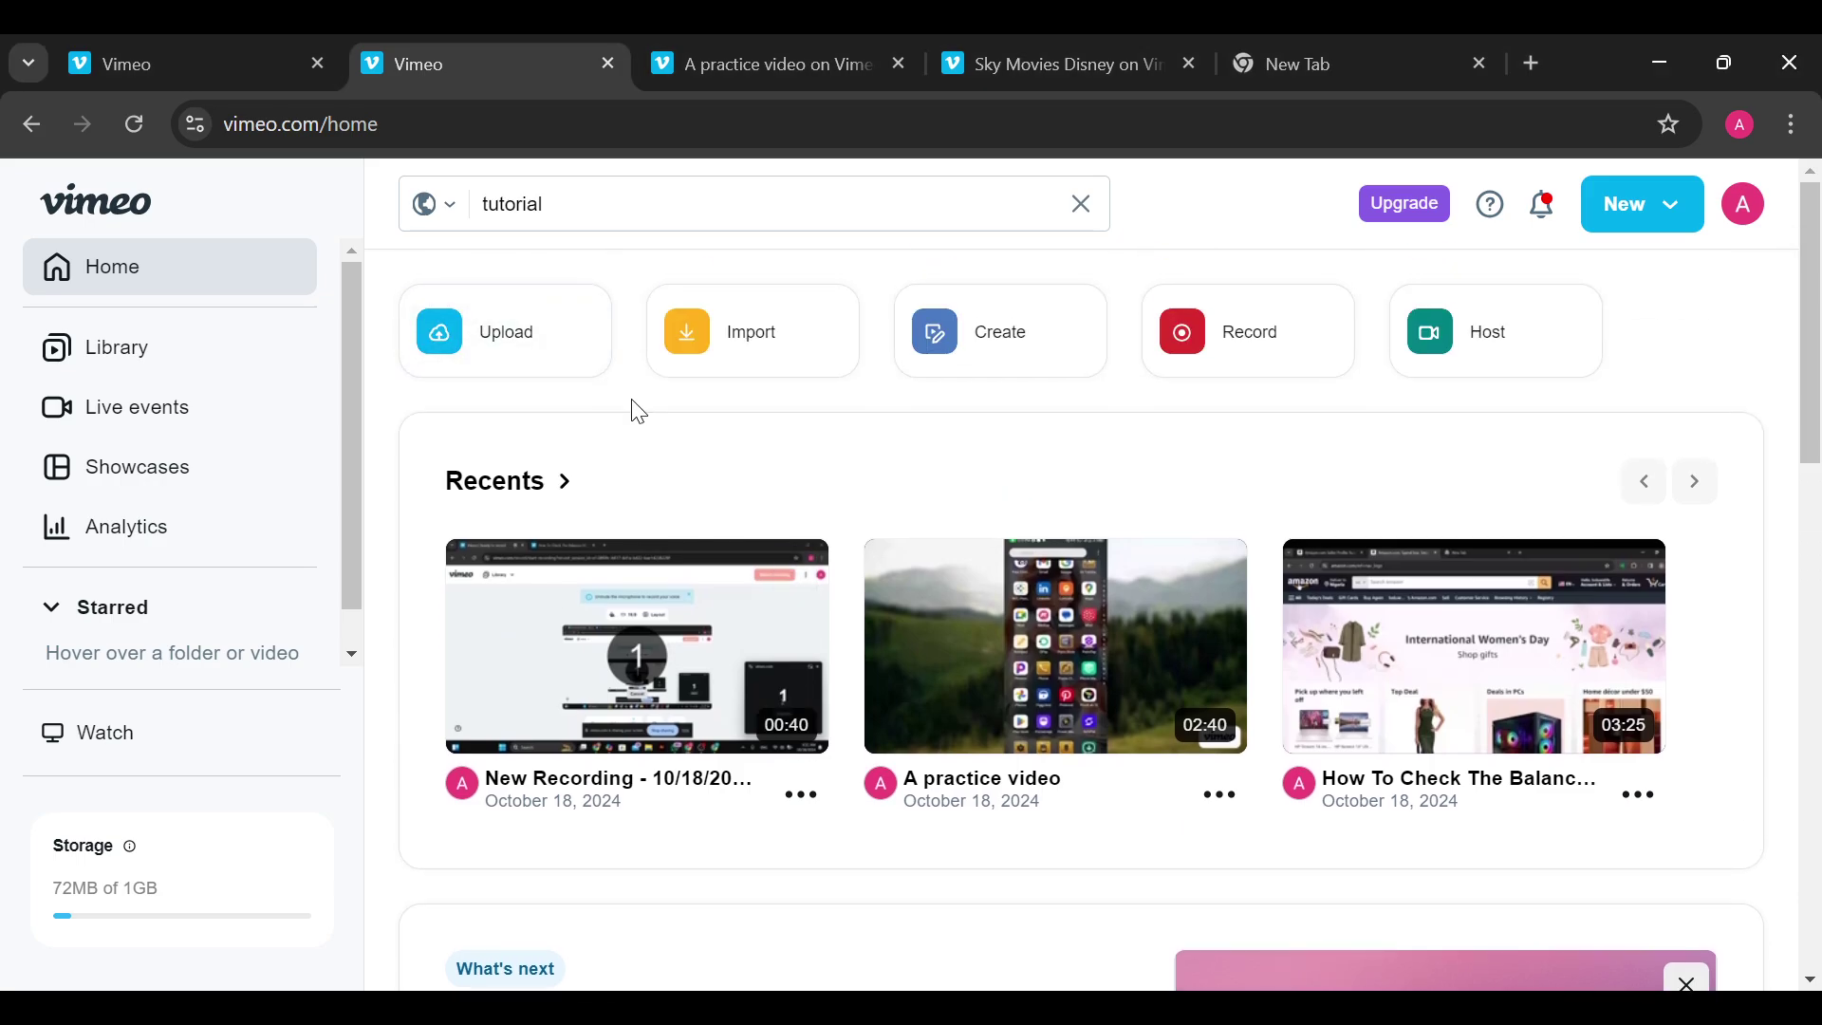
mouse_move(1229, 641)
scroll(1229, 641, down, 4)
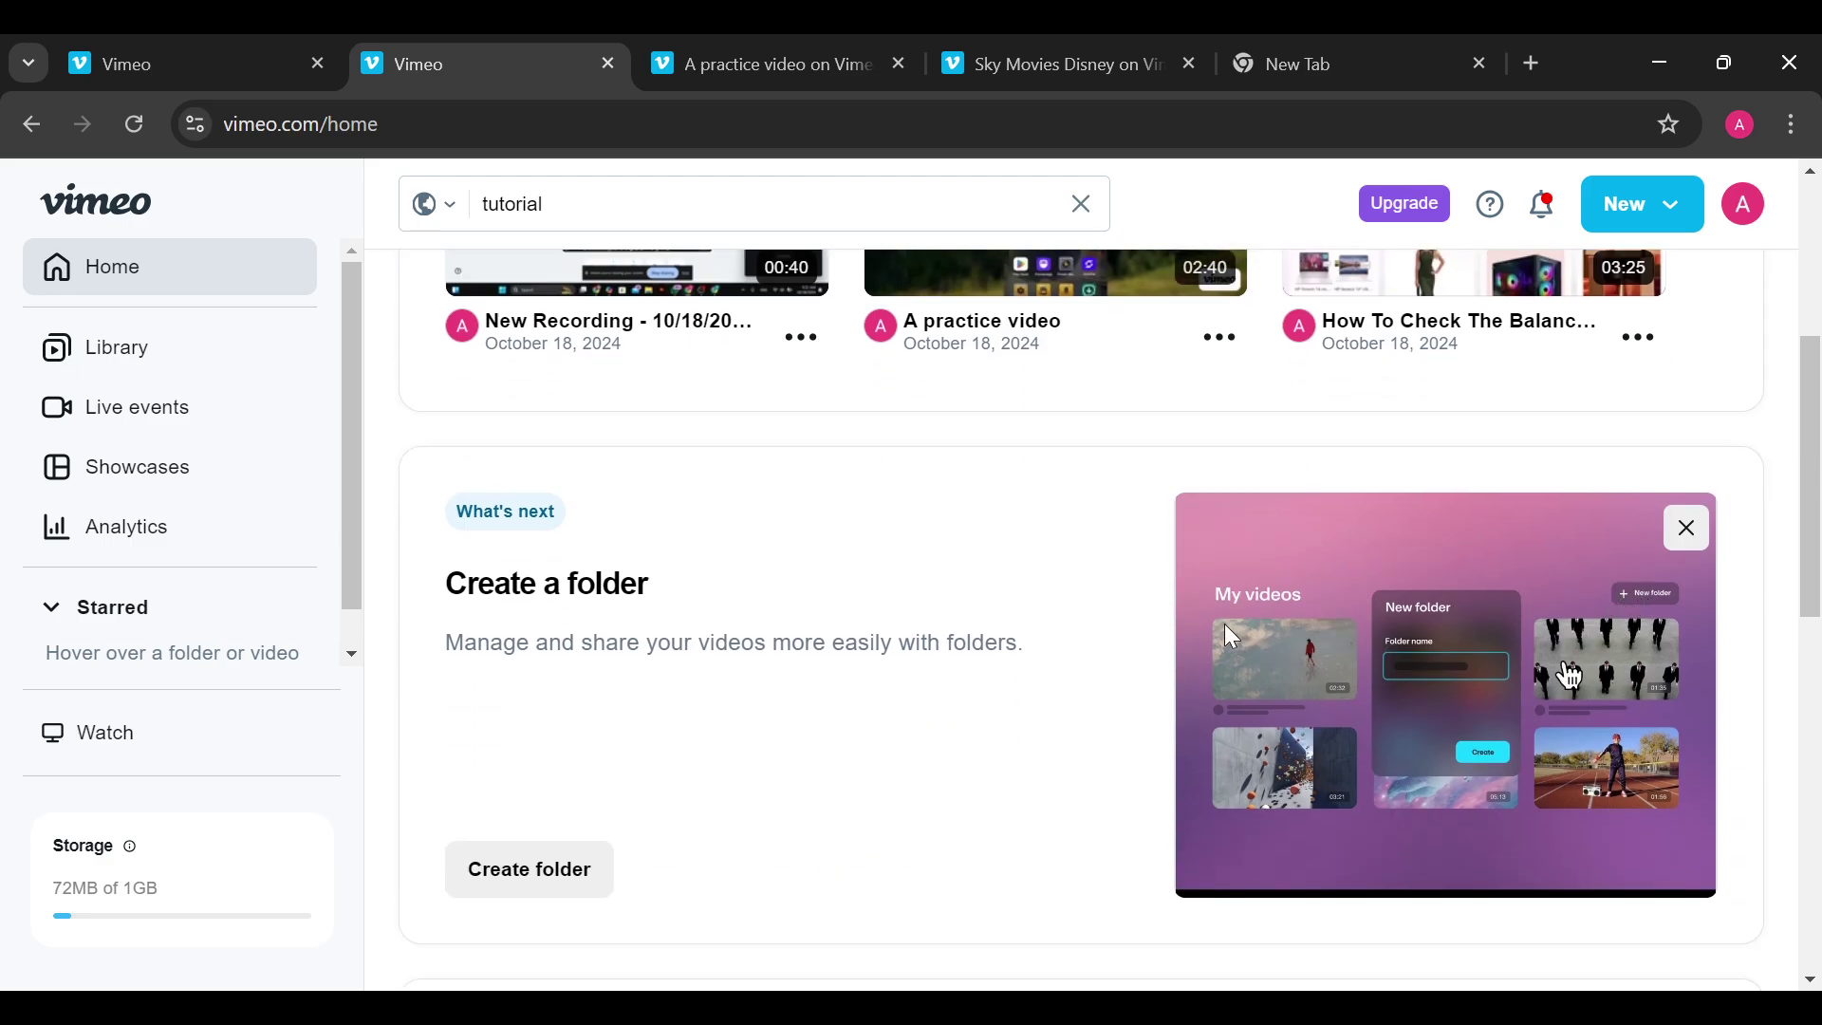
scroll(1232, 637, up, 4)
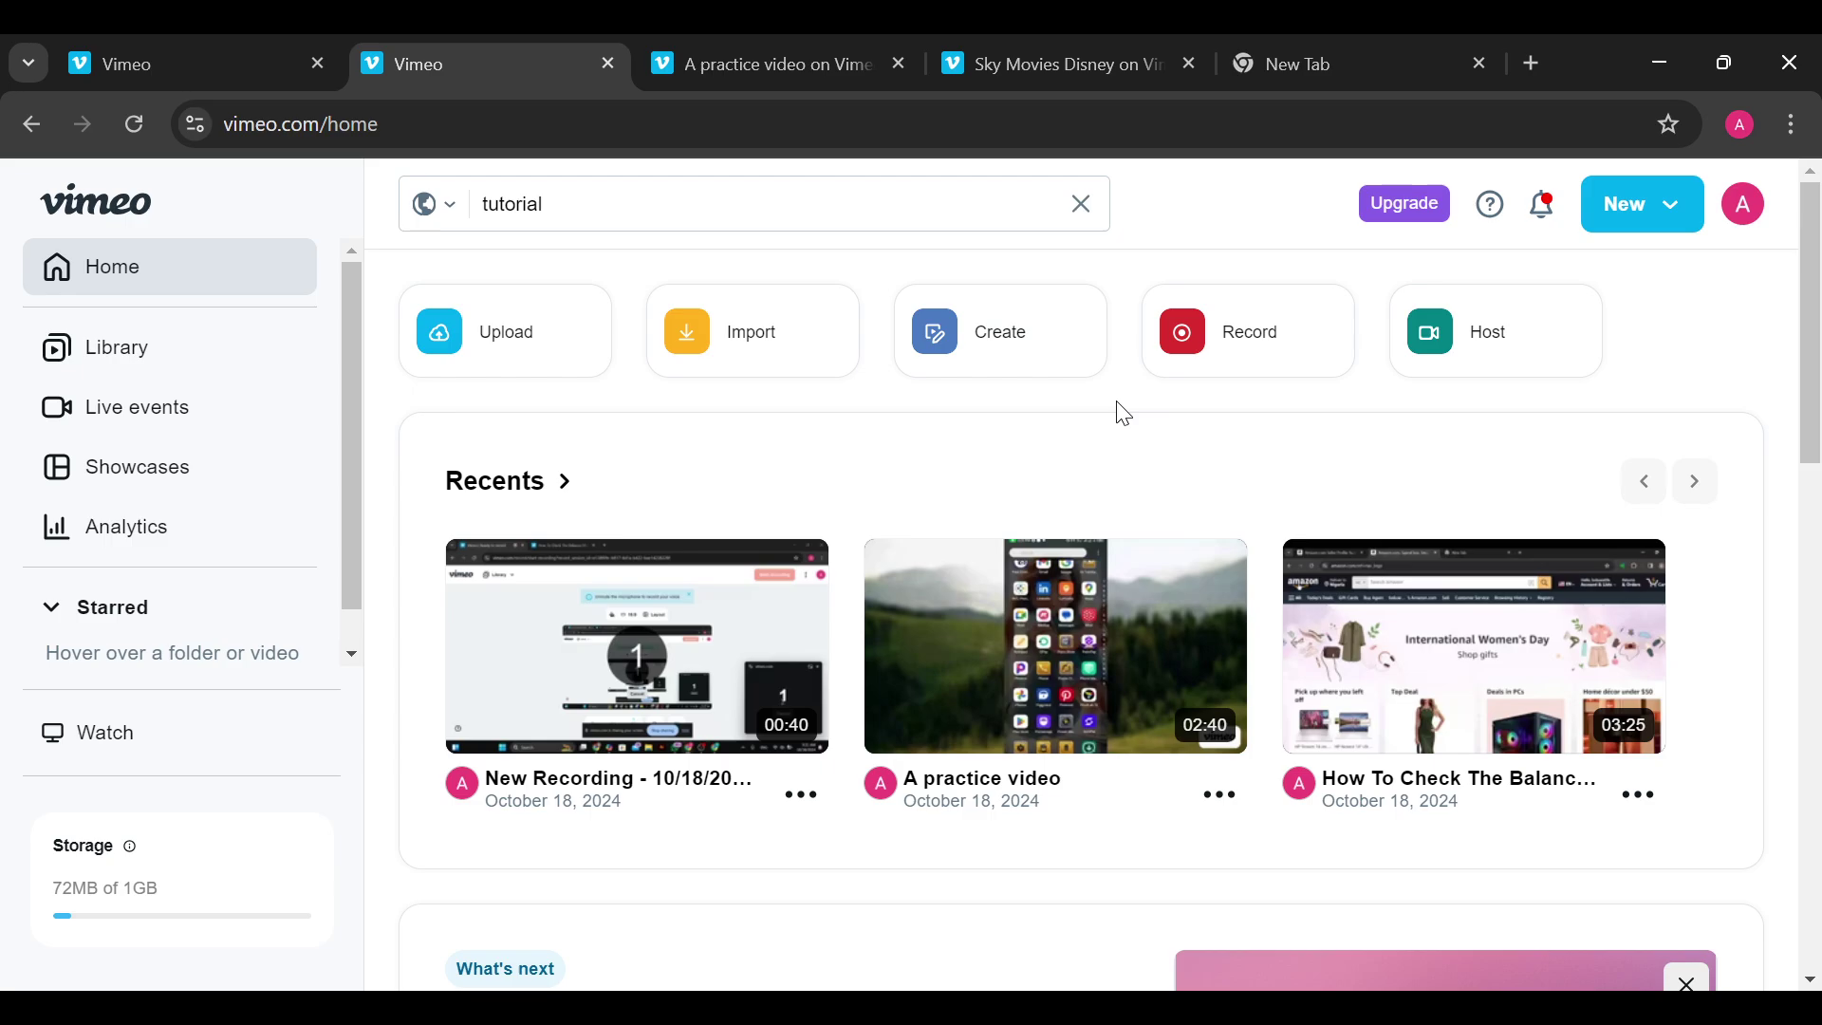
scroll(1124, 414, down, 10)
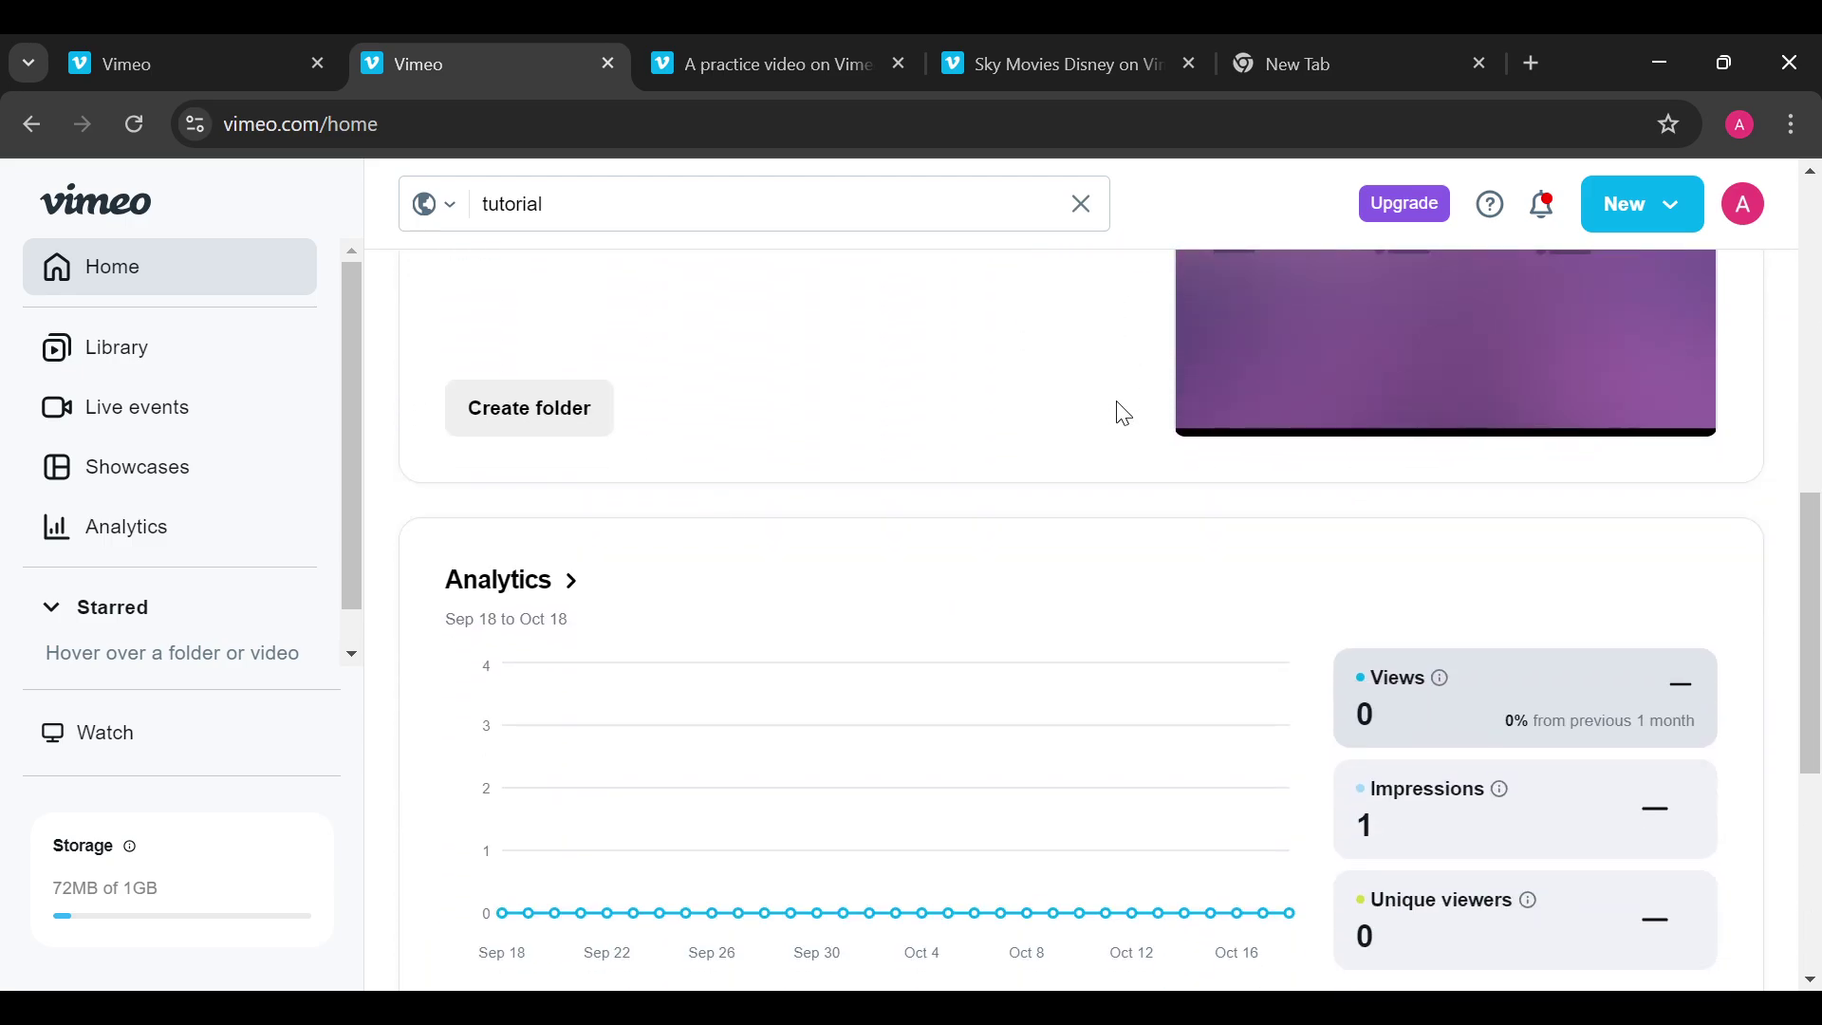
scroll(1124, 414, up, 10)
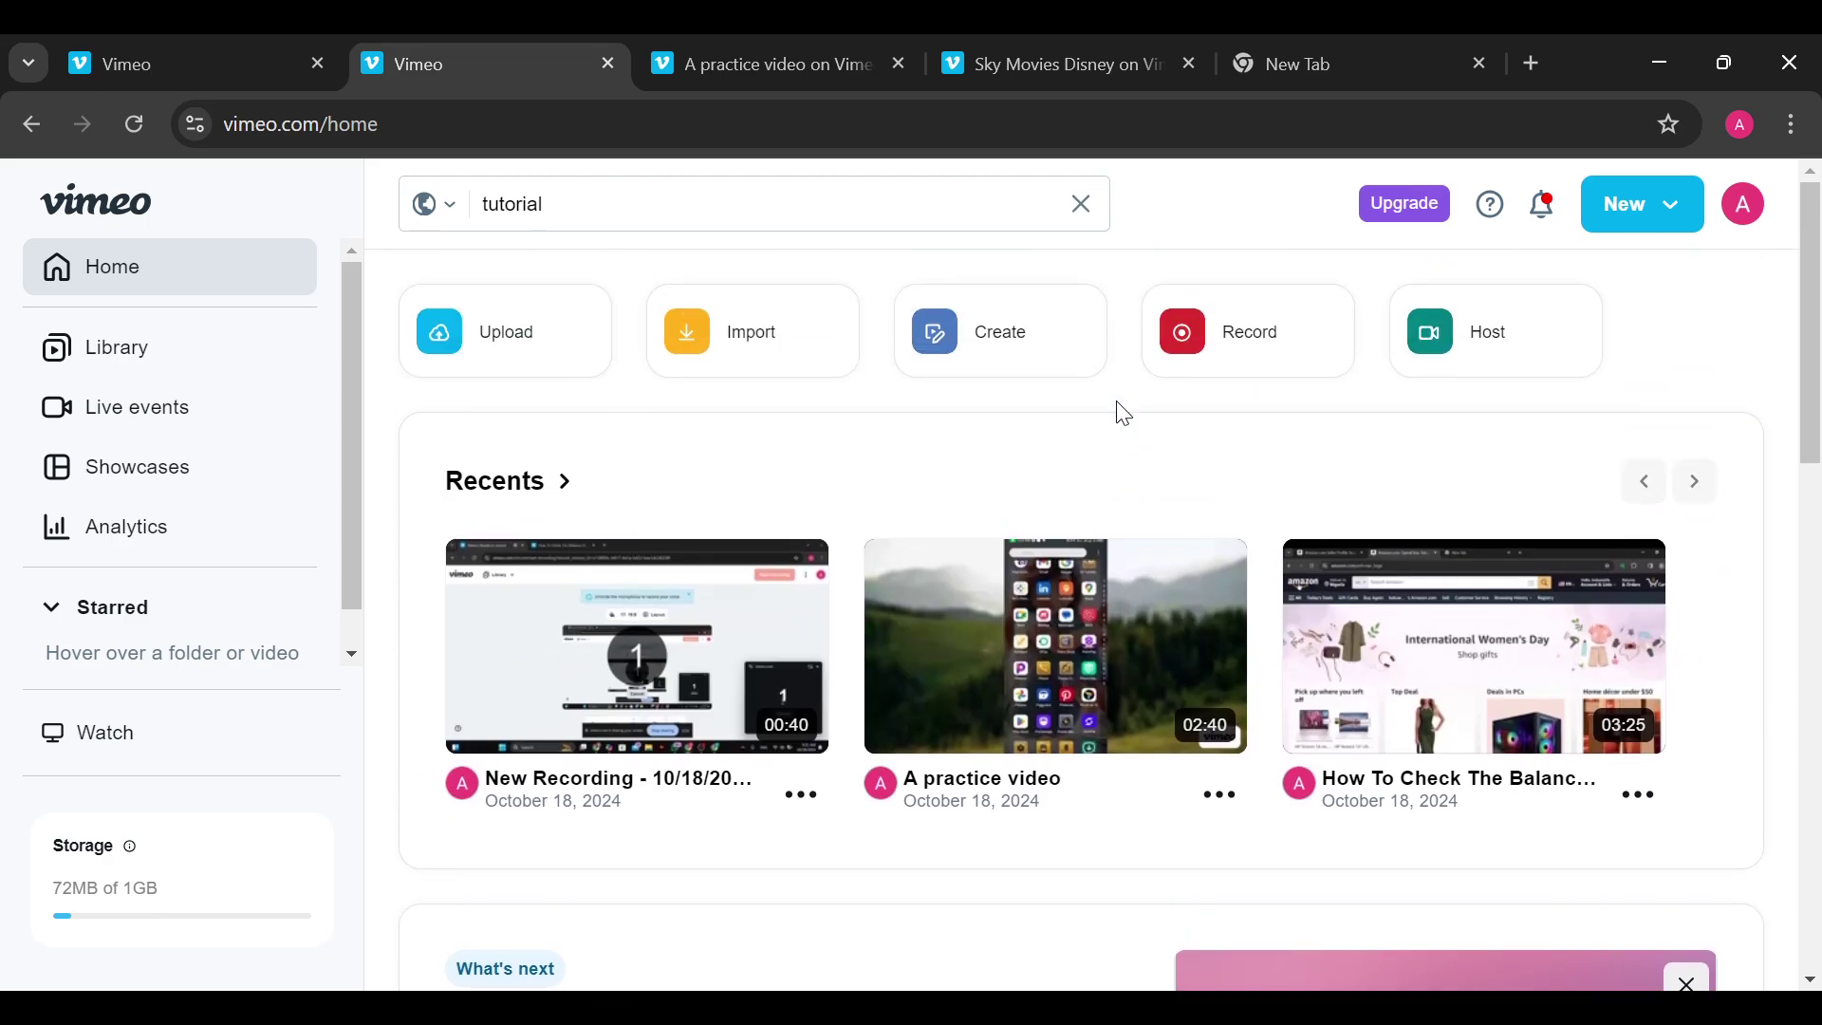
scroll(1124, 414, down, 2)
scroll(1121, 415, up, 2)
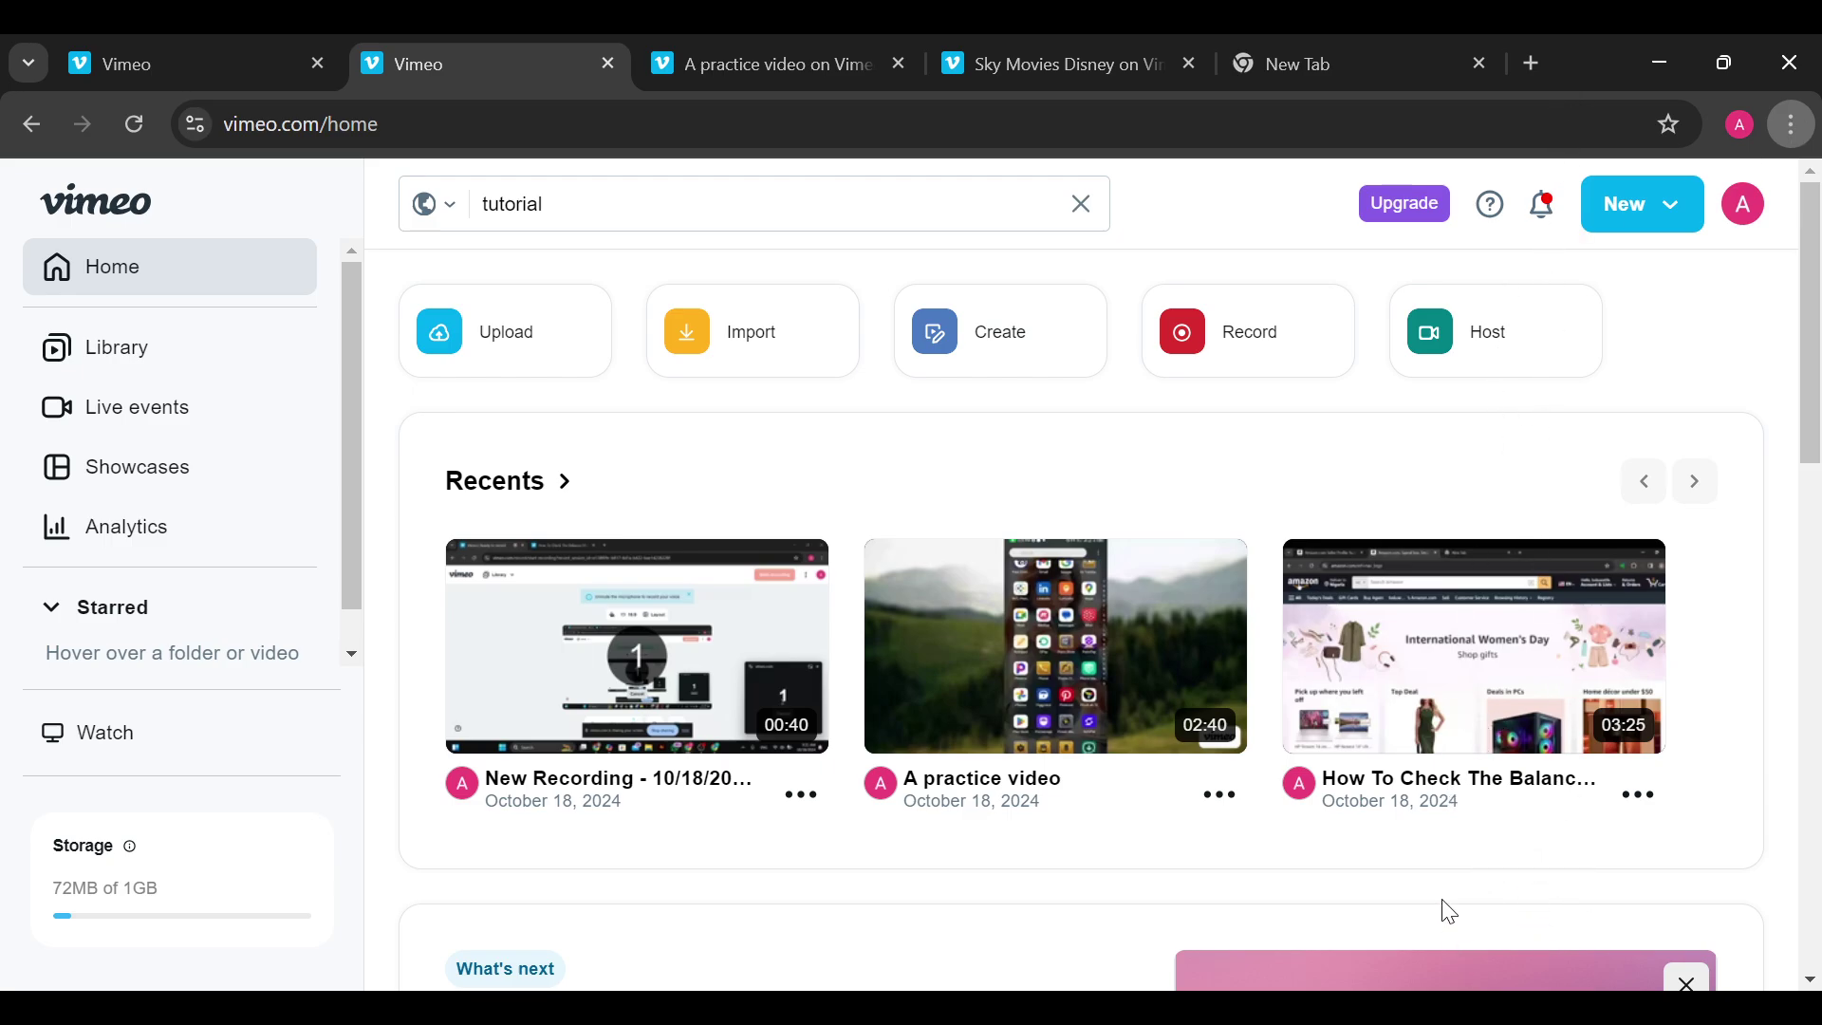
Open Chrome Settings in a new tab and go to Privacy and security
key(alt+f)
key(s)
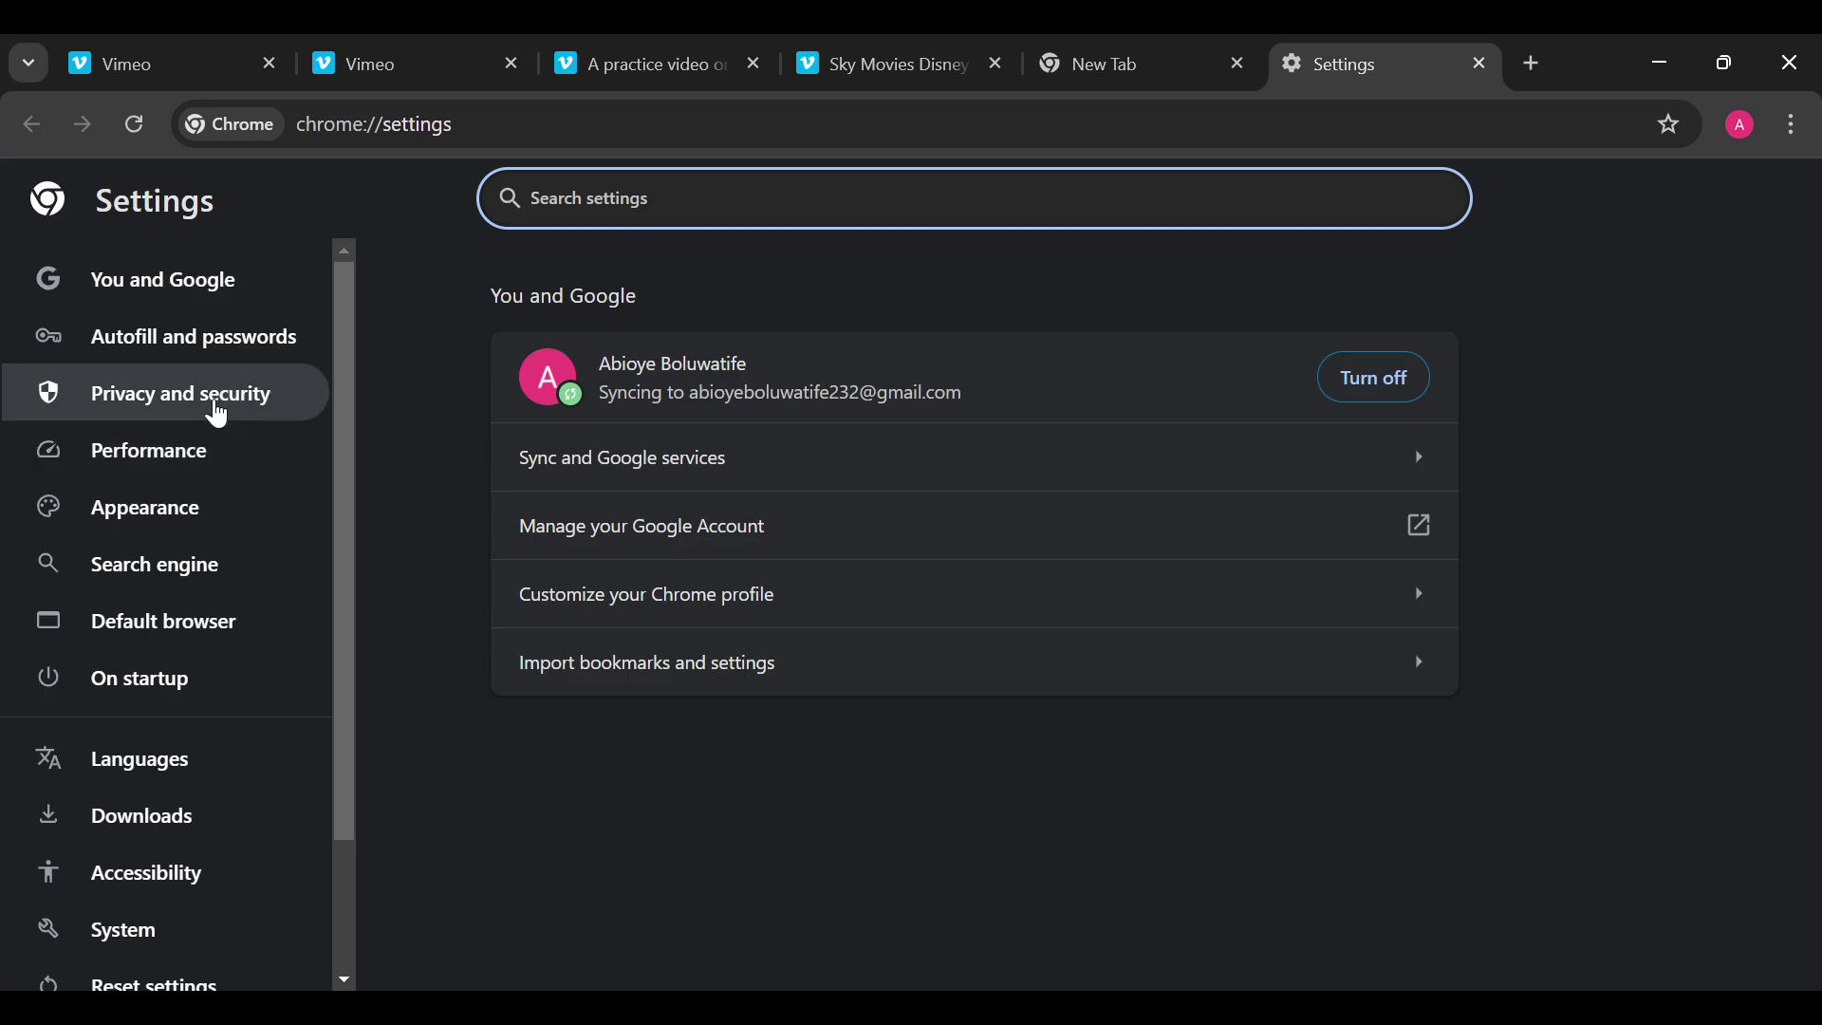
click(217, 416)
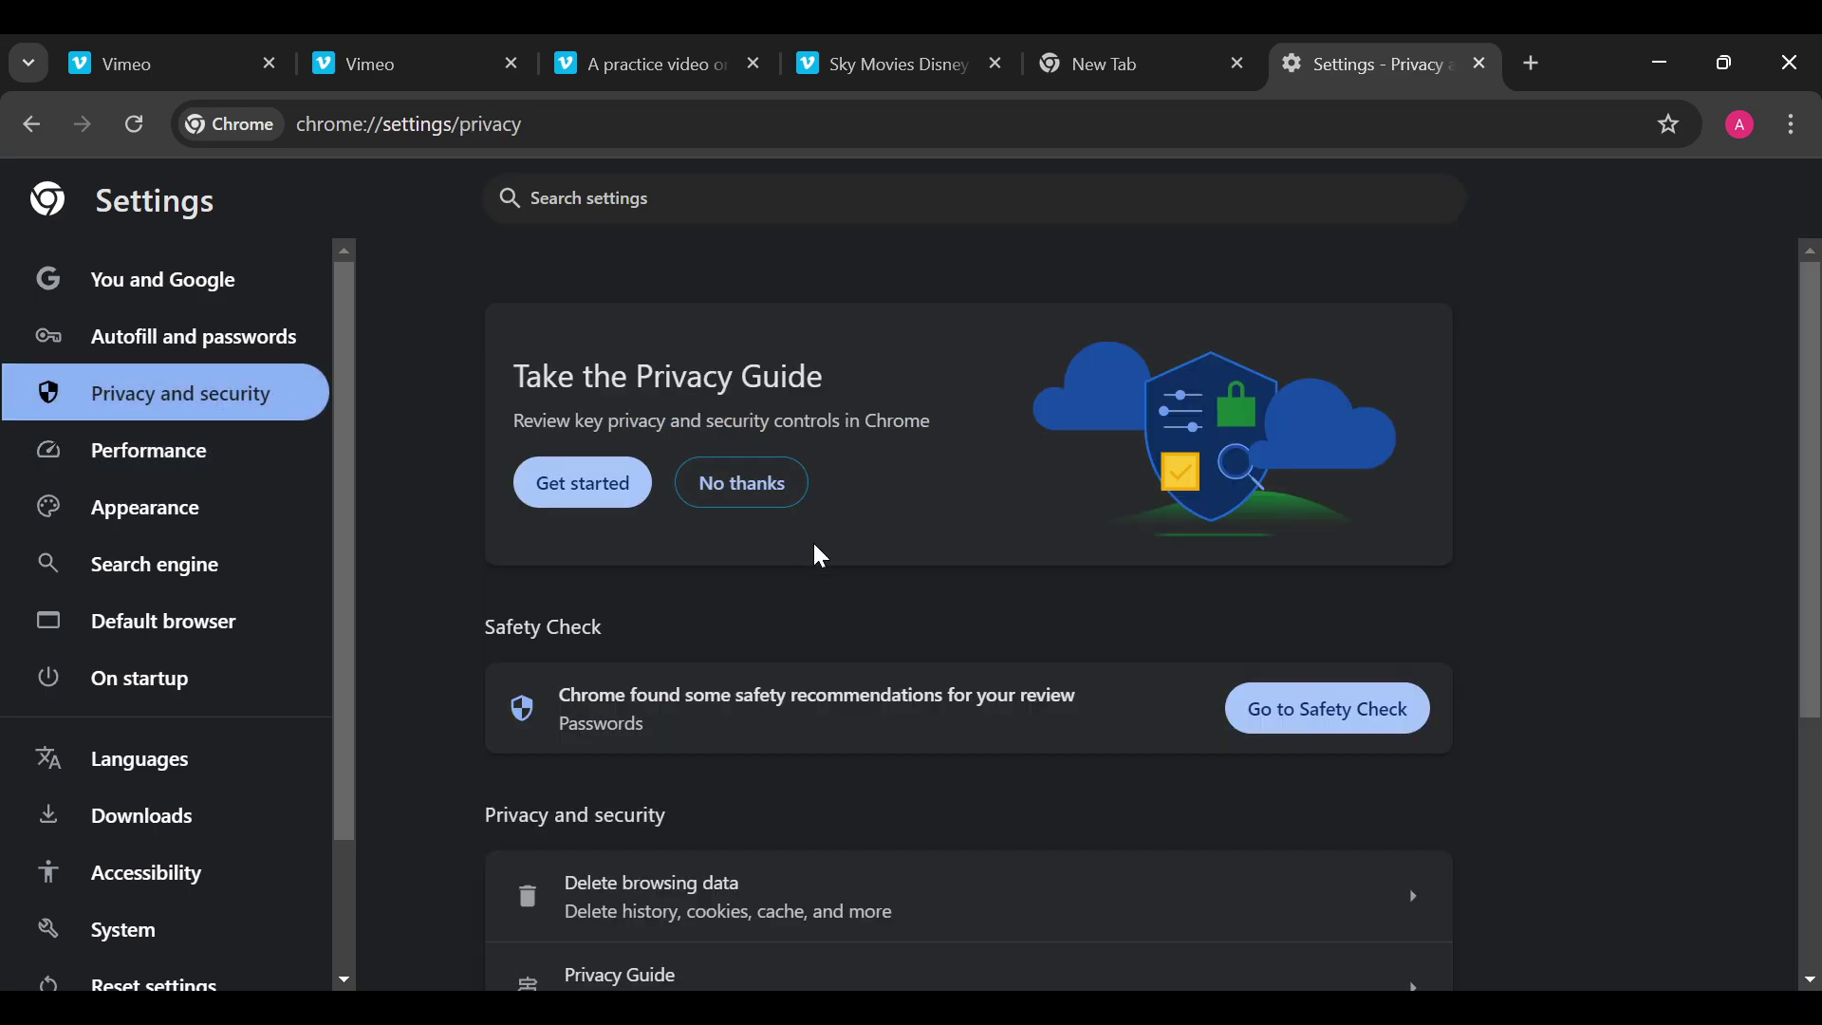
scroll(832, 584, down, 4)
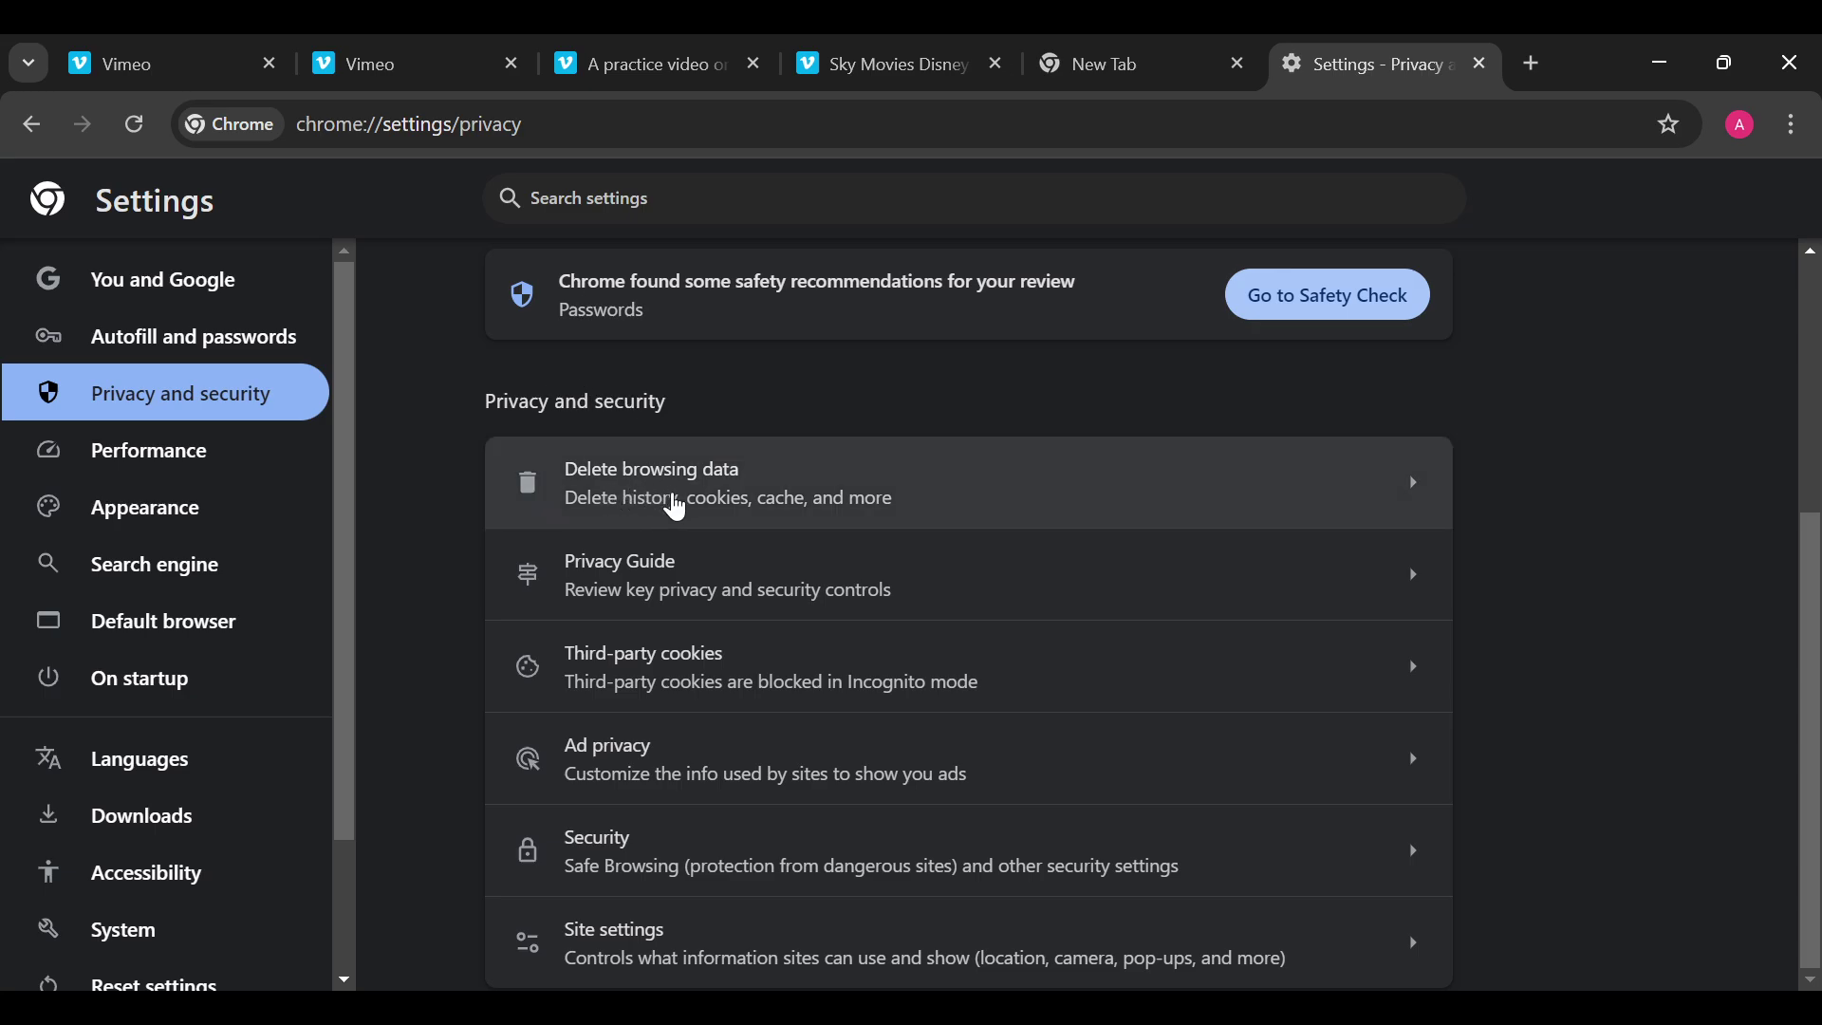
Delete cookies and cached files from the last 4 weeks, then uncheck Download history in Advanced
click(791, 507)
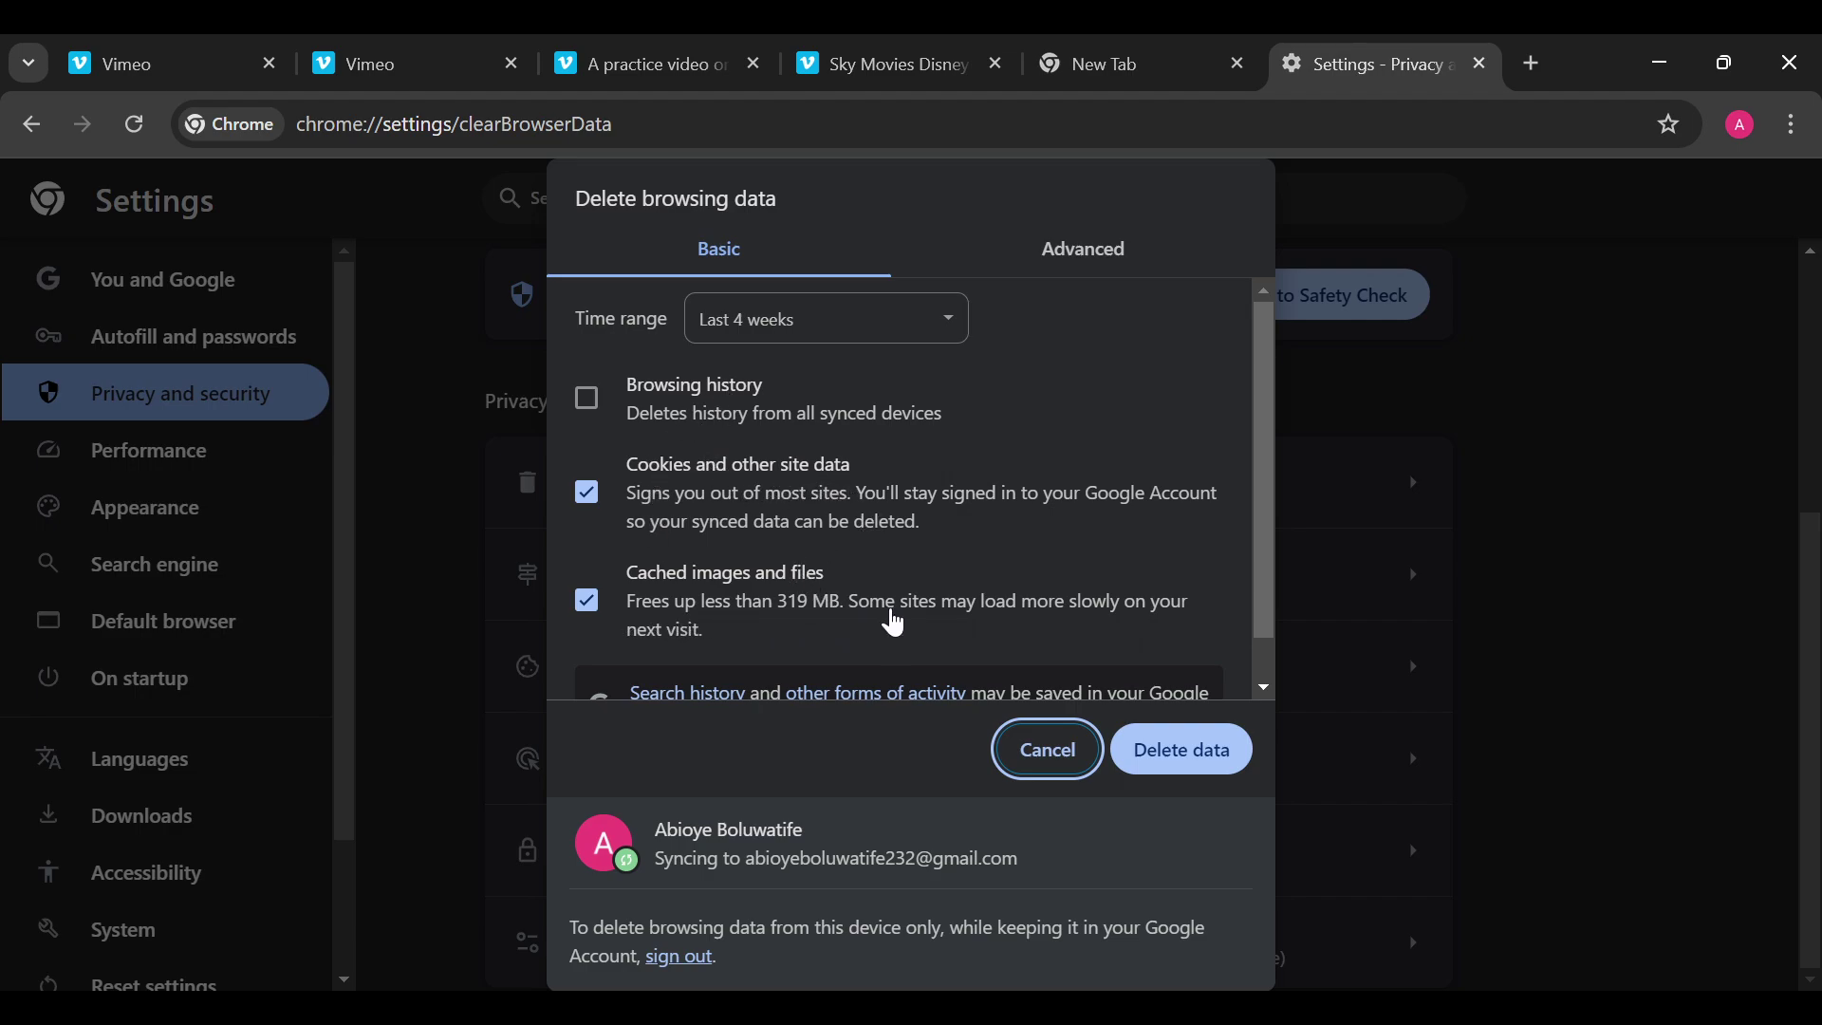
click(1209, 762)
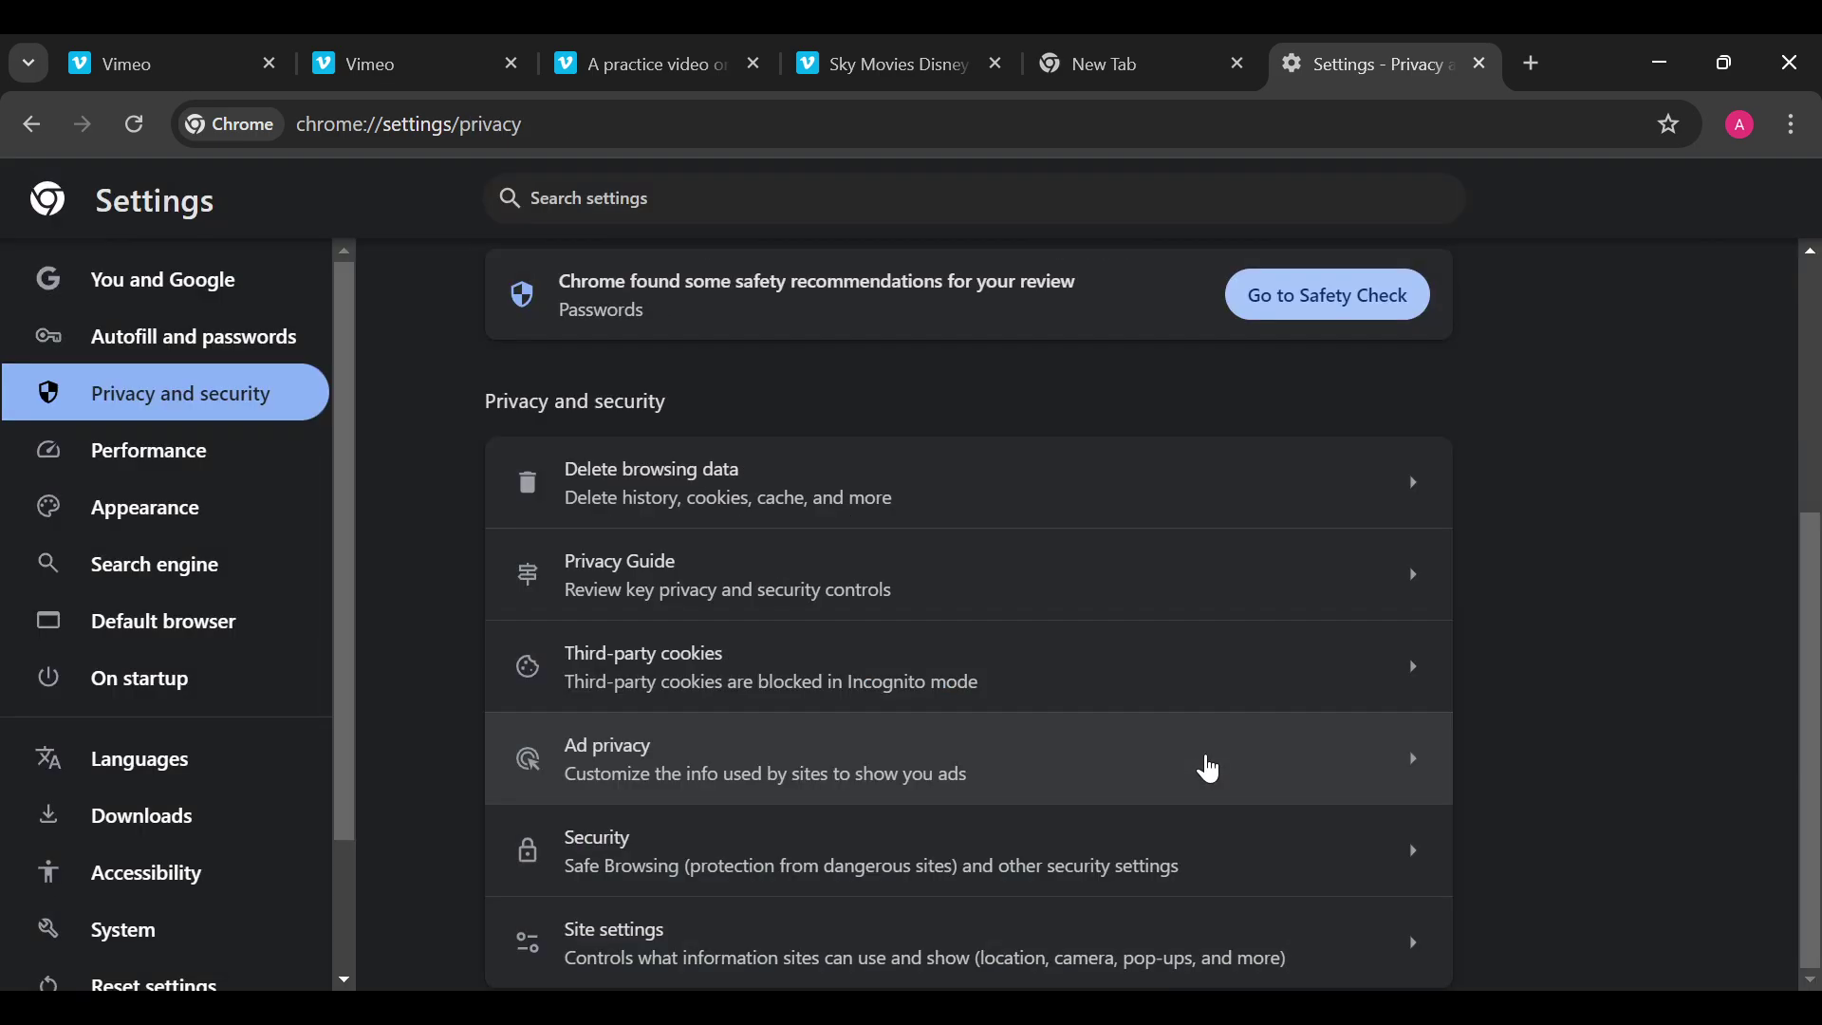
click(1038, 477)
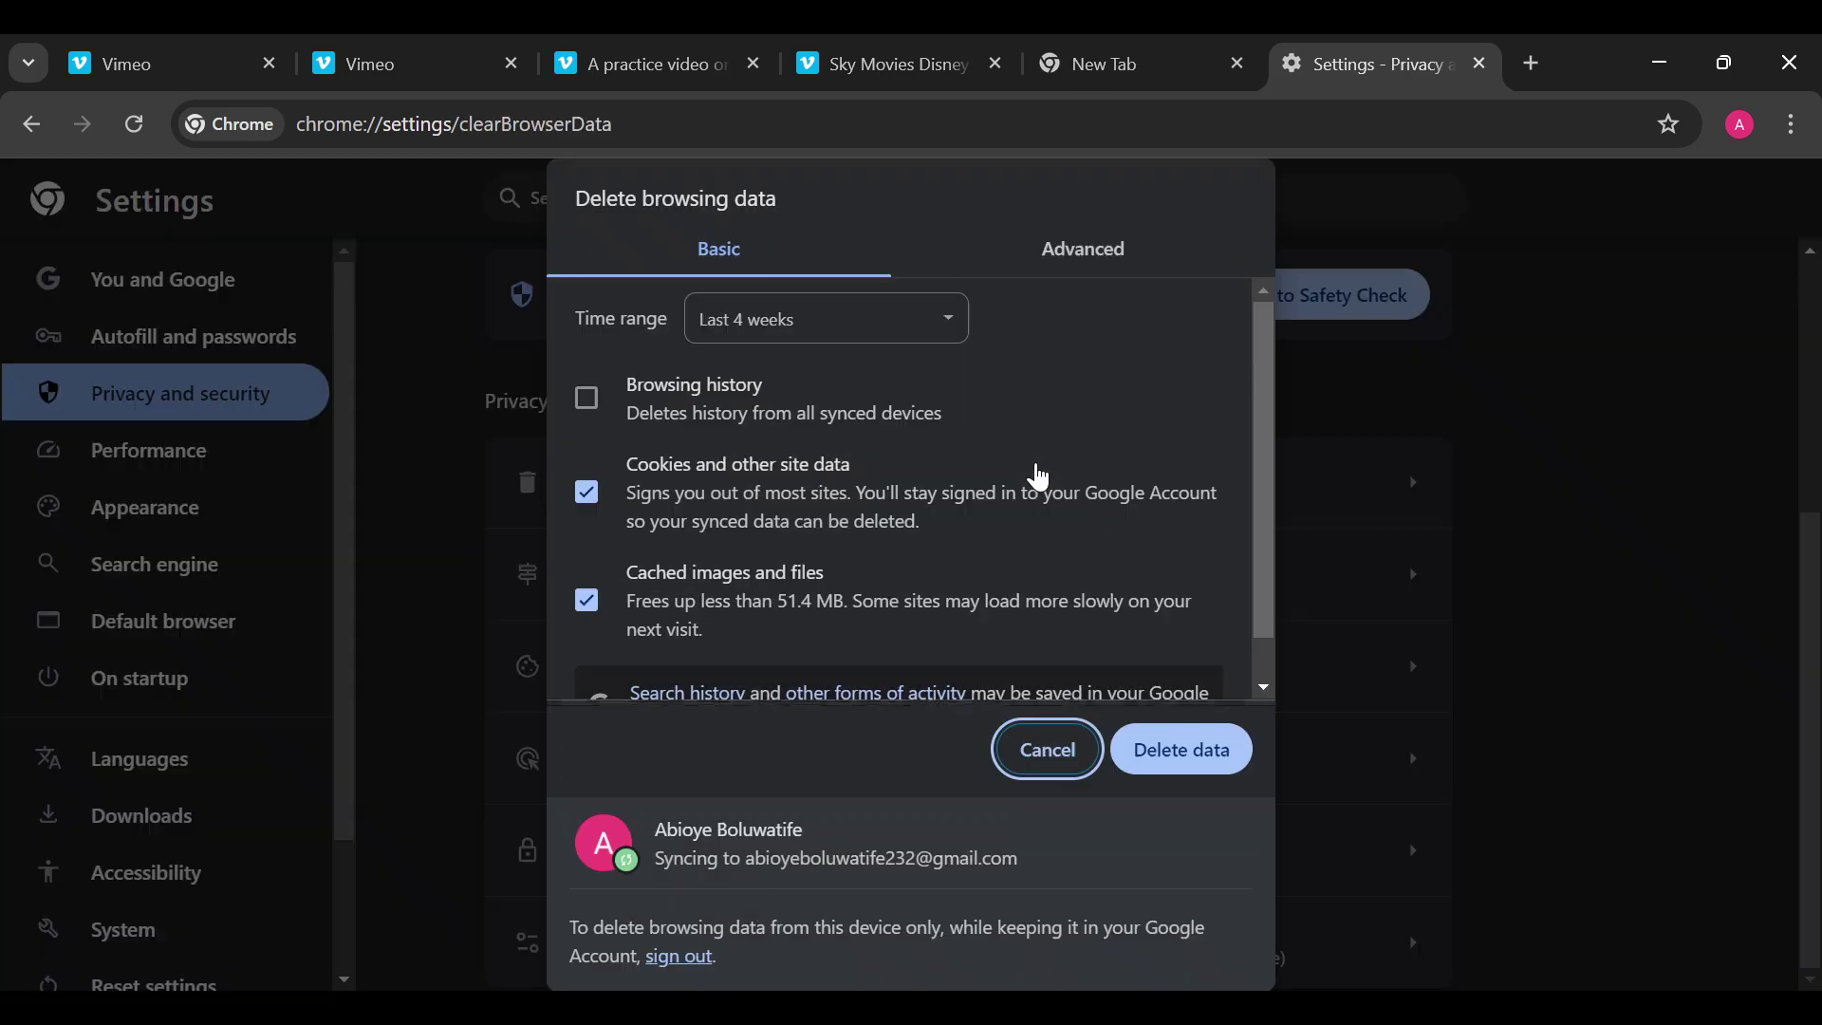
click(1064, 248)
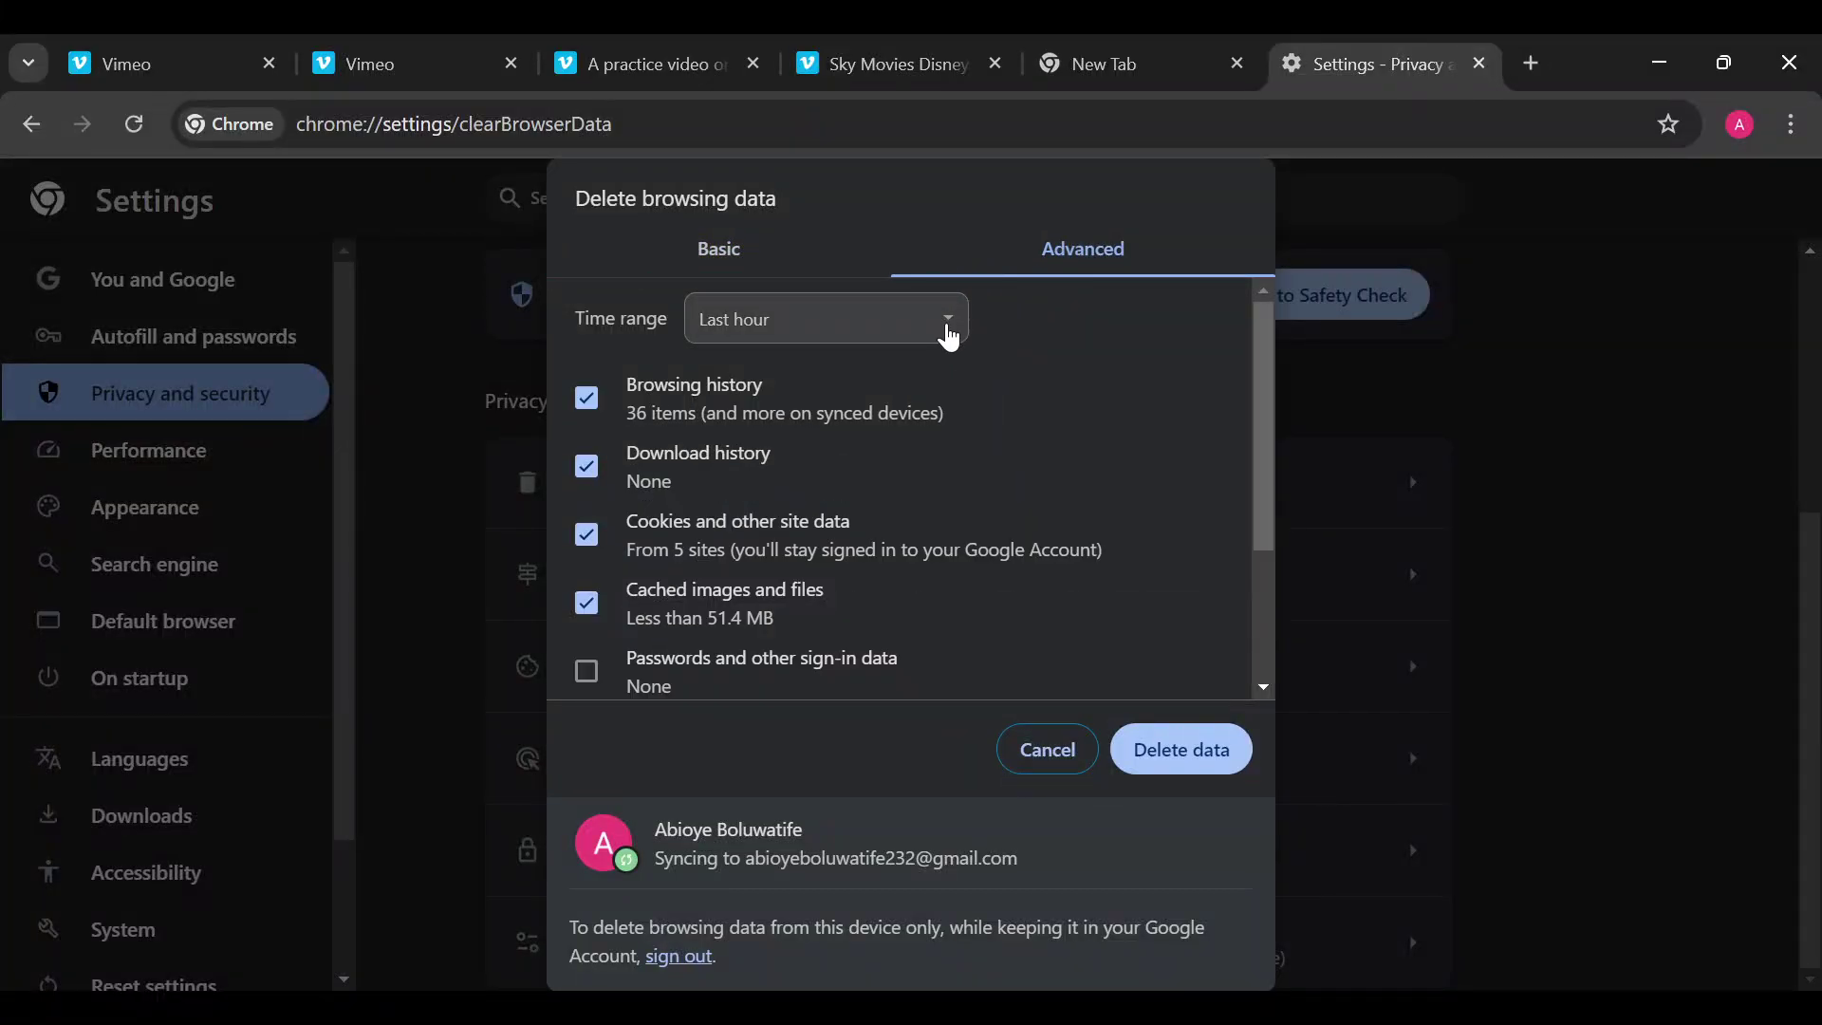
click(956, 323)
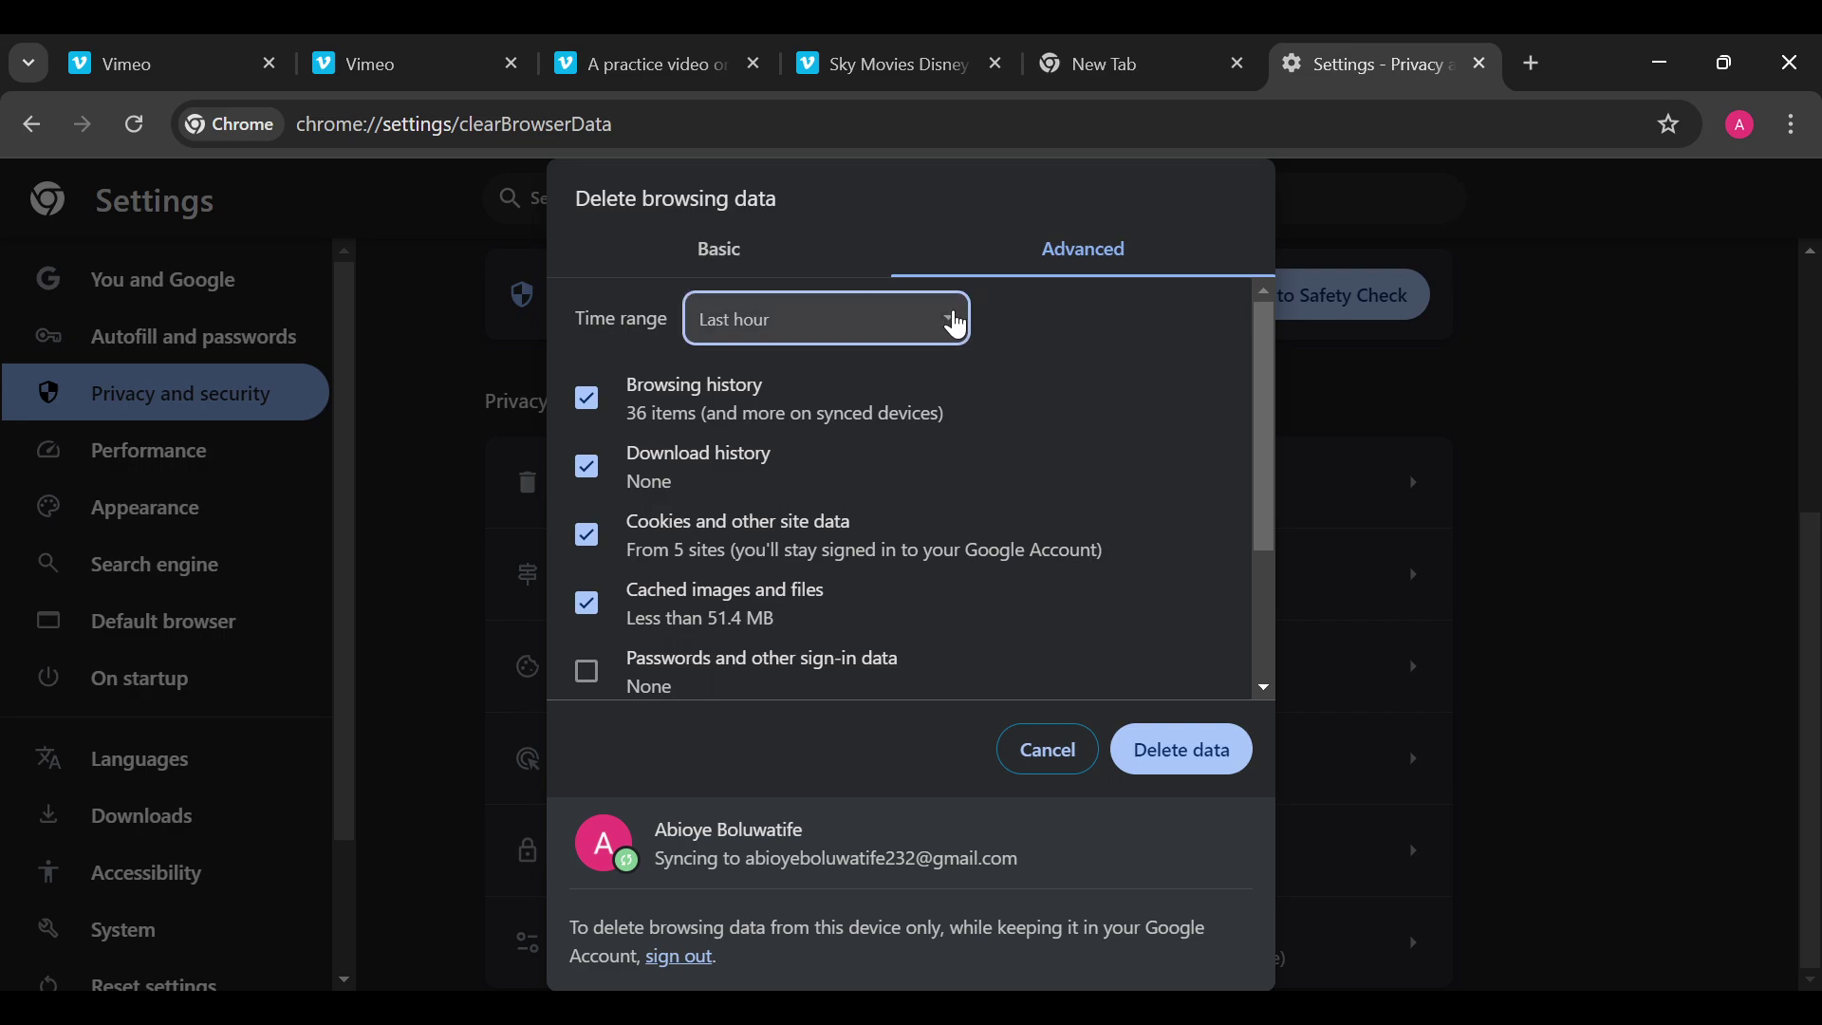
click(595, 470)
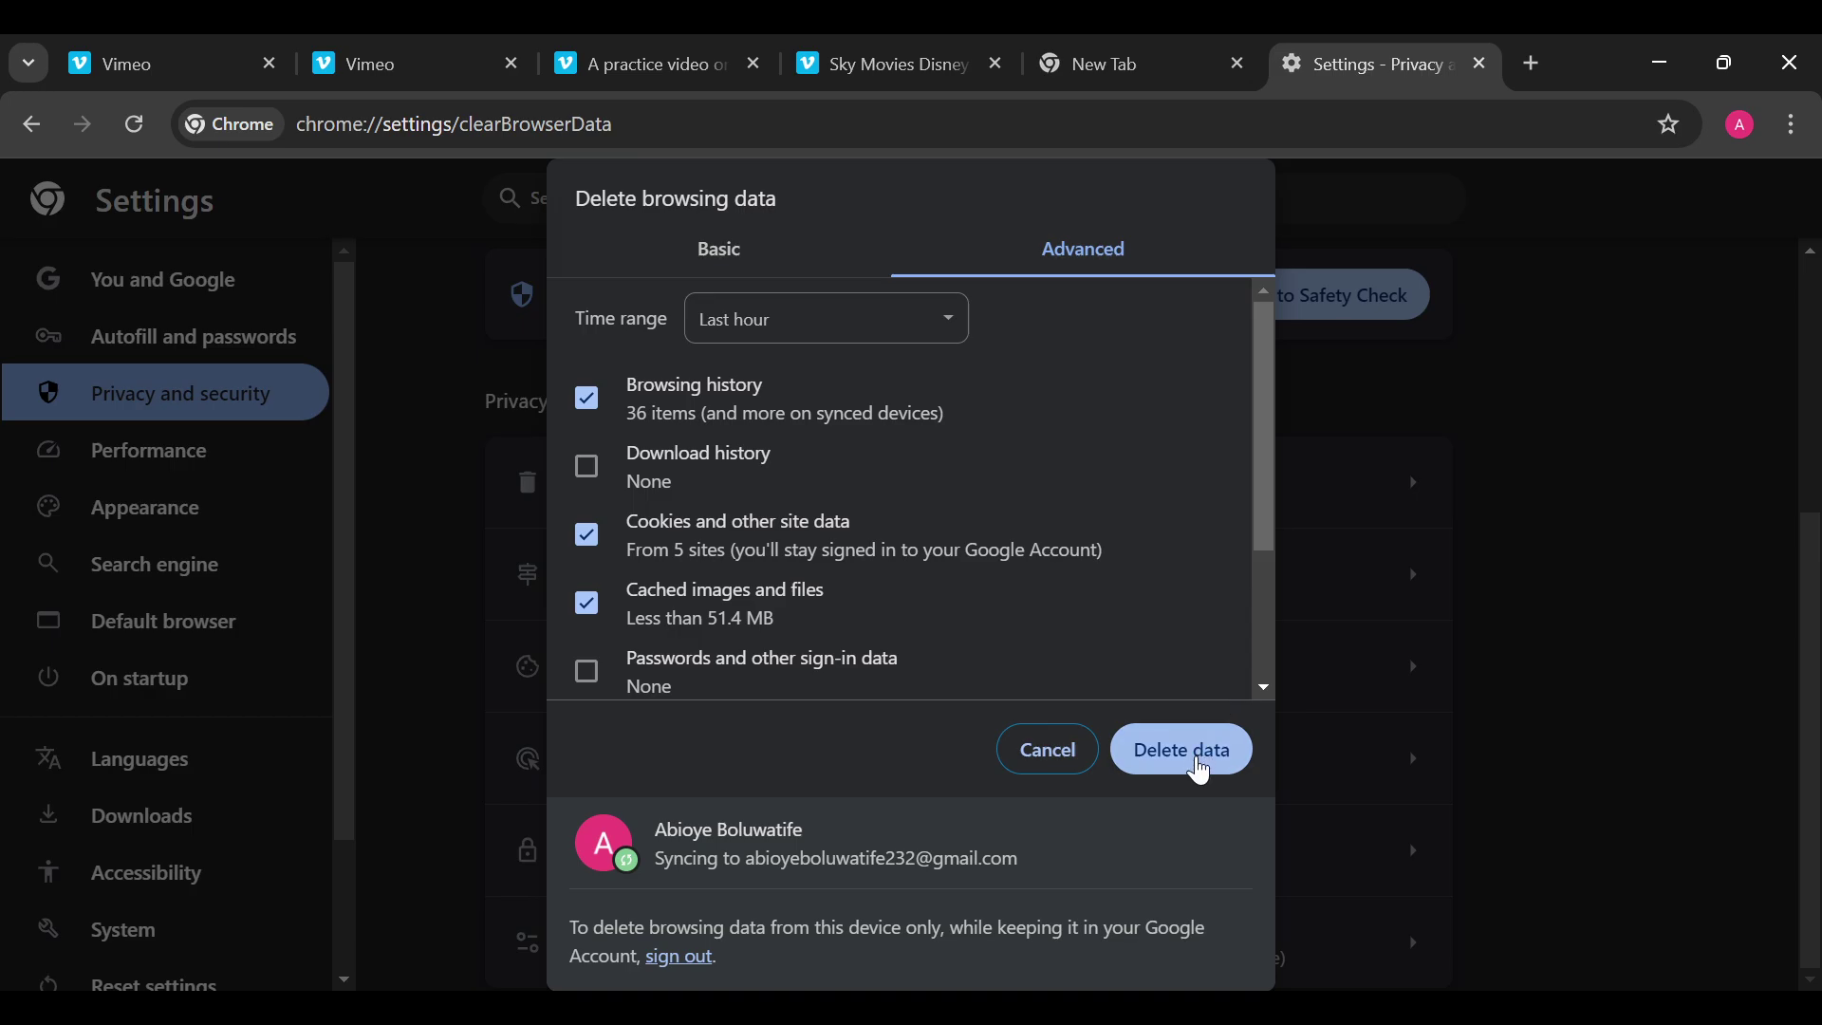
Delete the last hour's history, cookies and cache, then reload the privacy settings page
click(1199, 768)
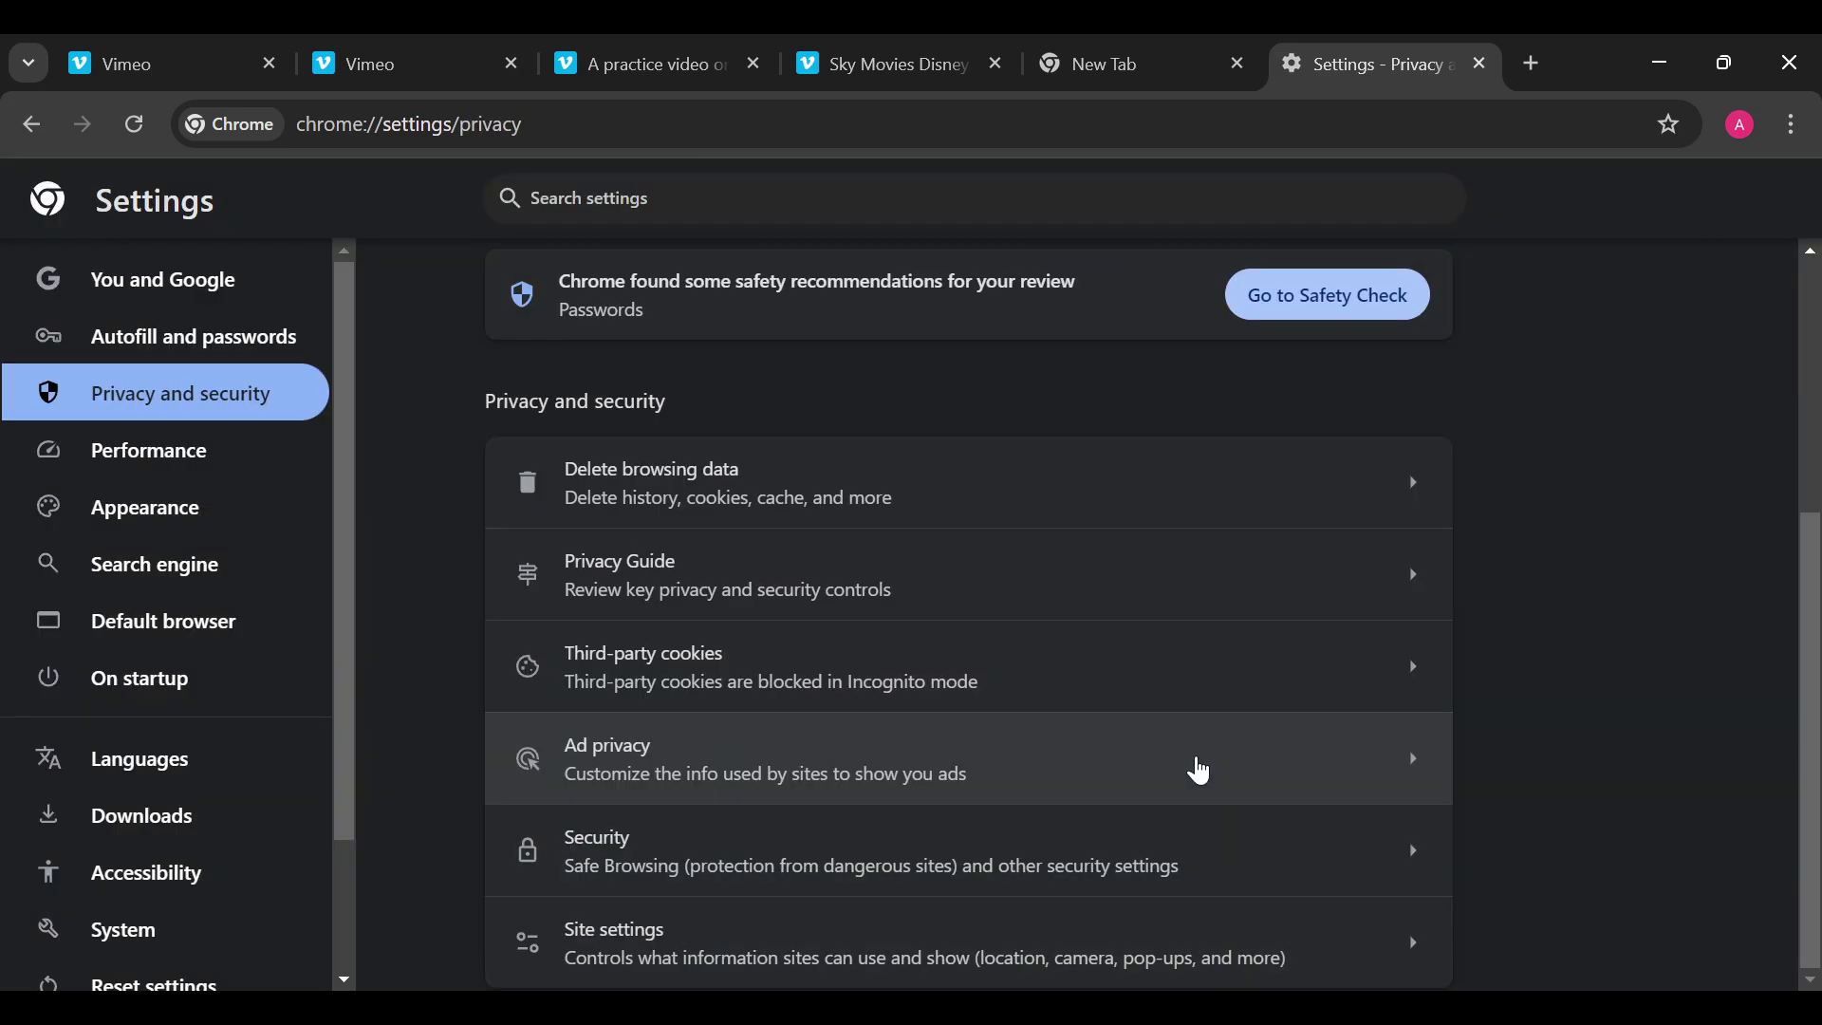
scroll(798, 511, up, 4)
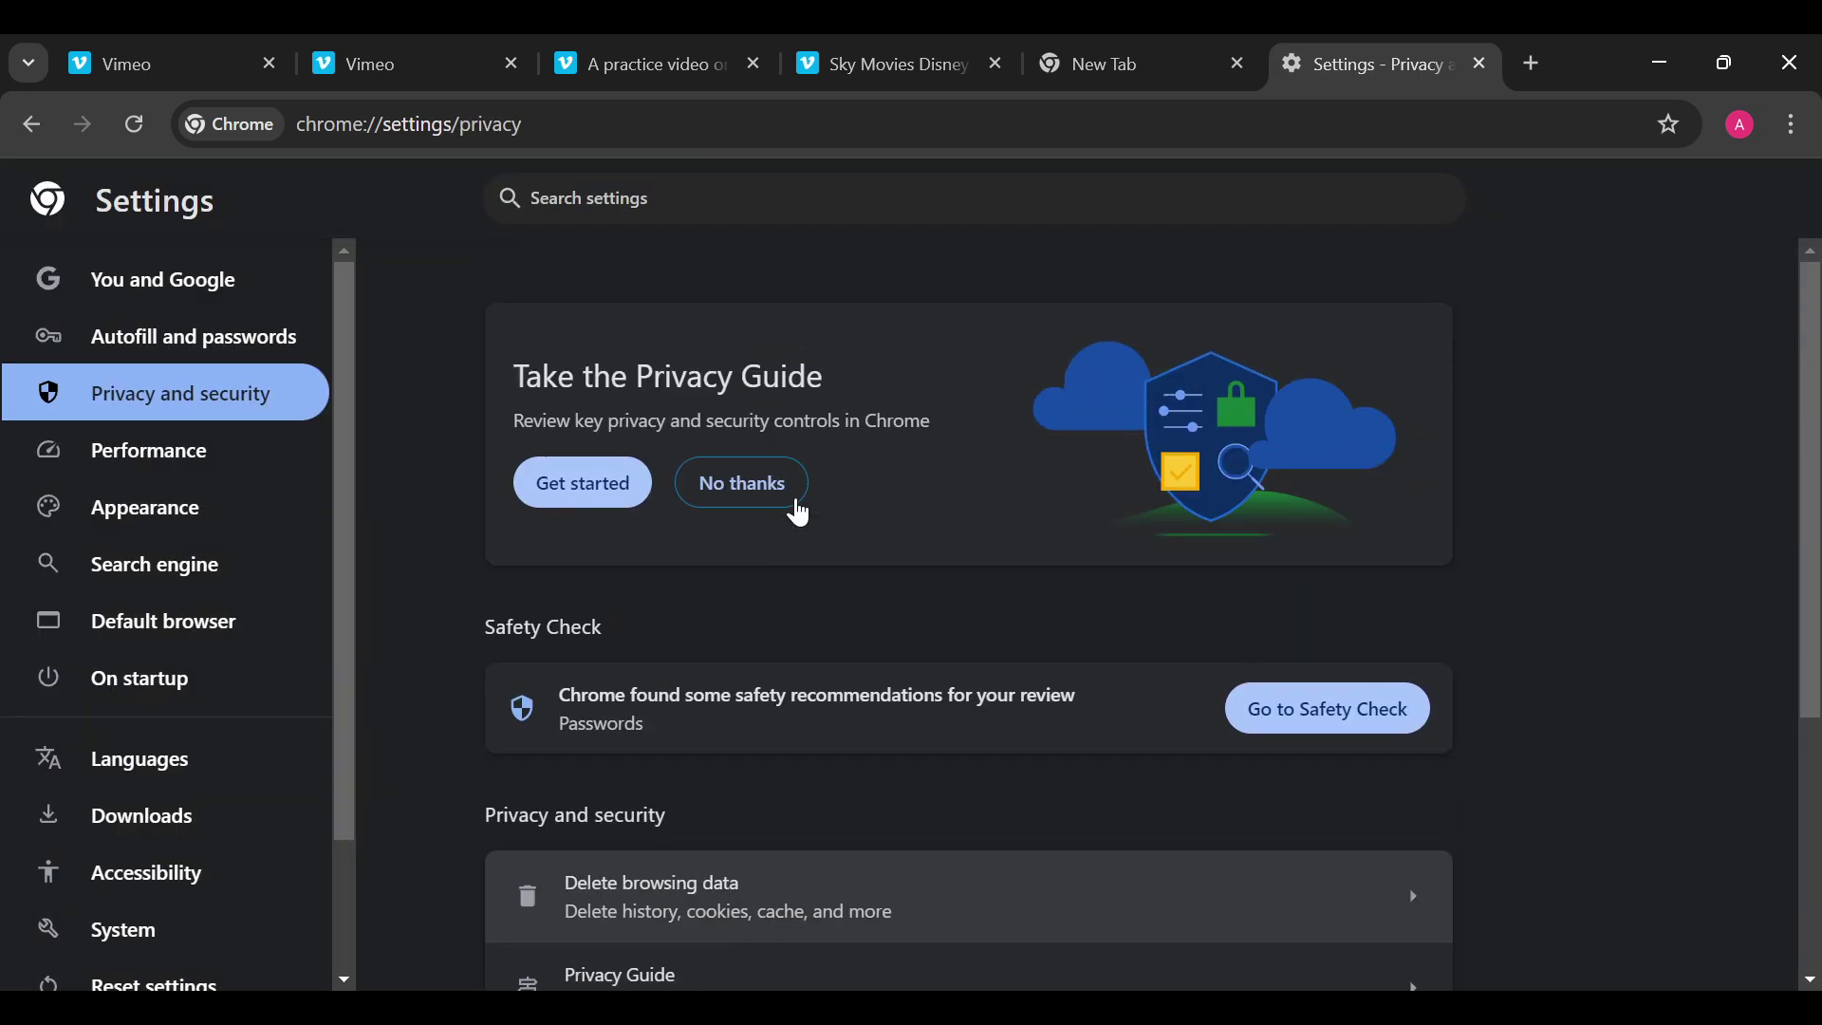
click(142, 142)
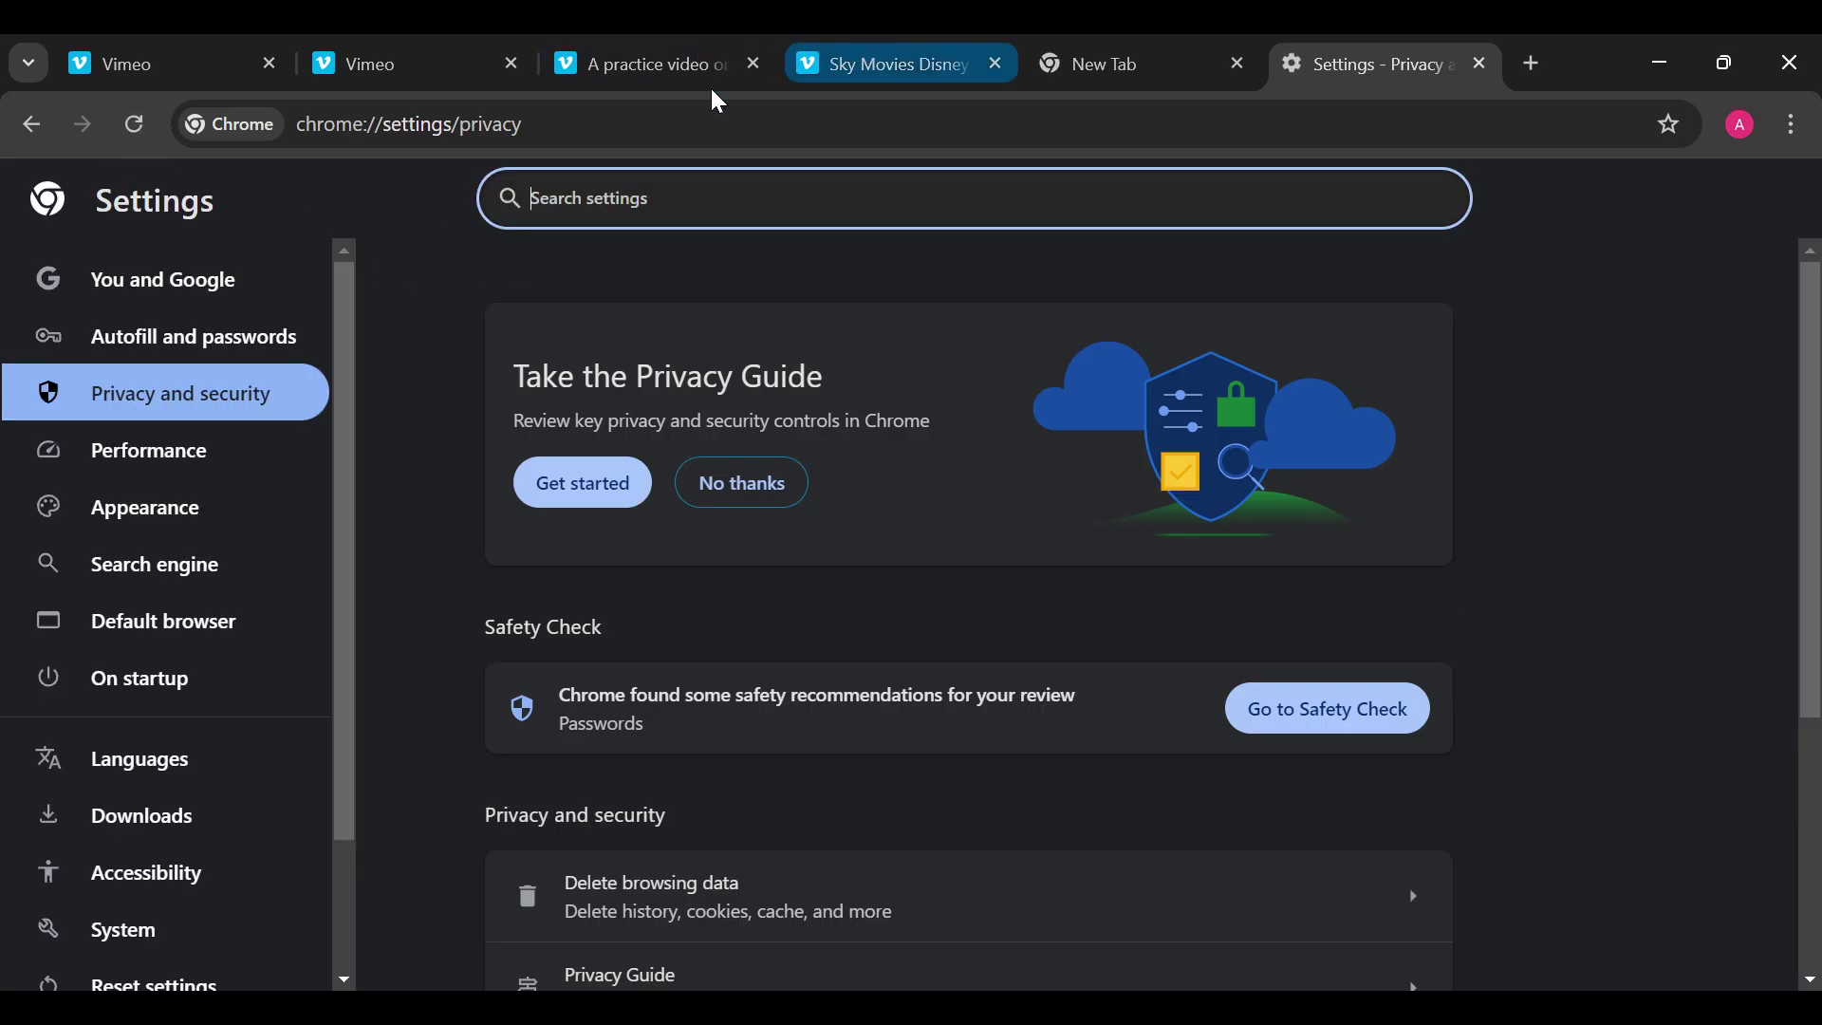
Switch to the Vimeo tab and scroll through its Recents, Analytics and My feed sections
click(431, 57)
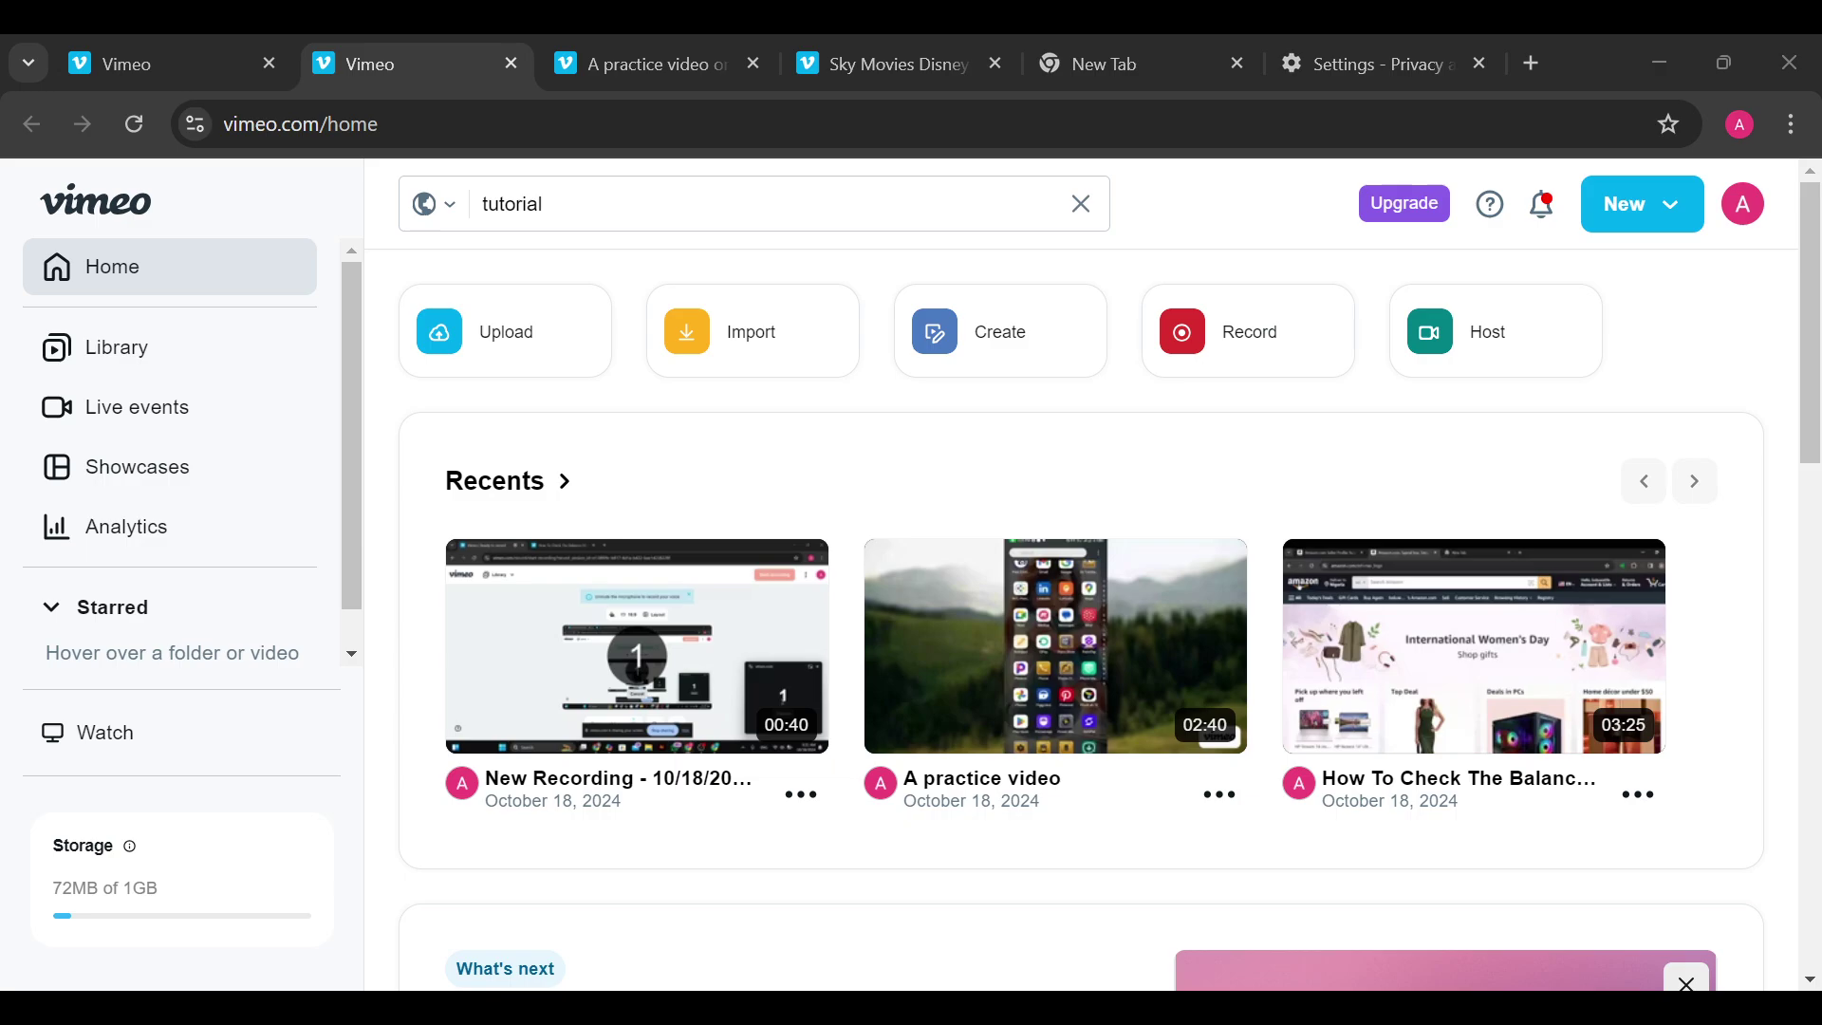
scroll(180, 446, down, 1)
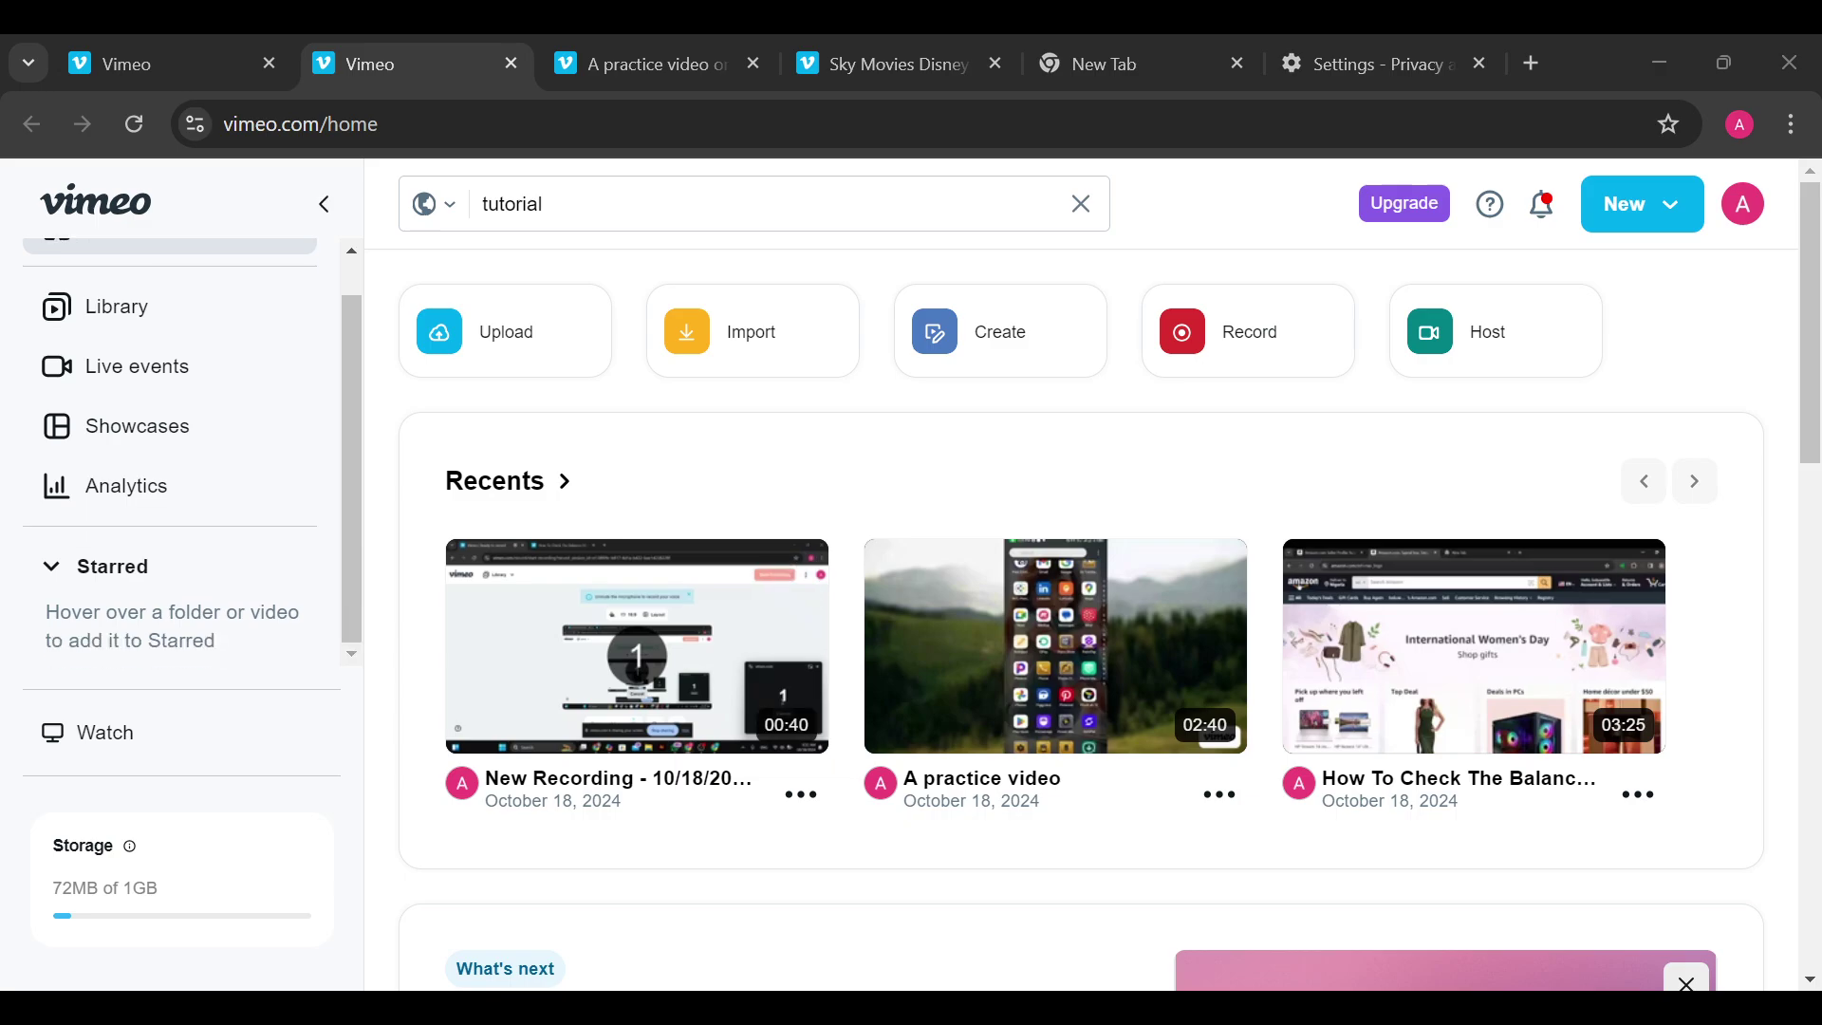
scroll(1082, 617, down, 15)
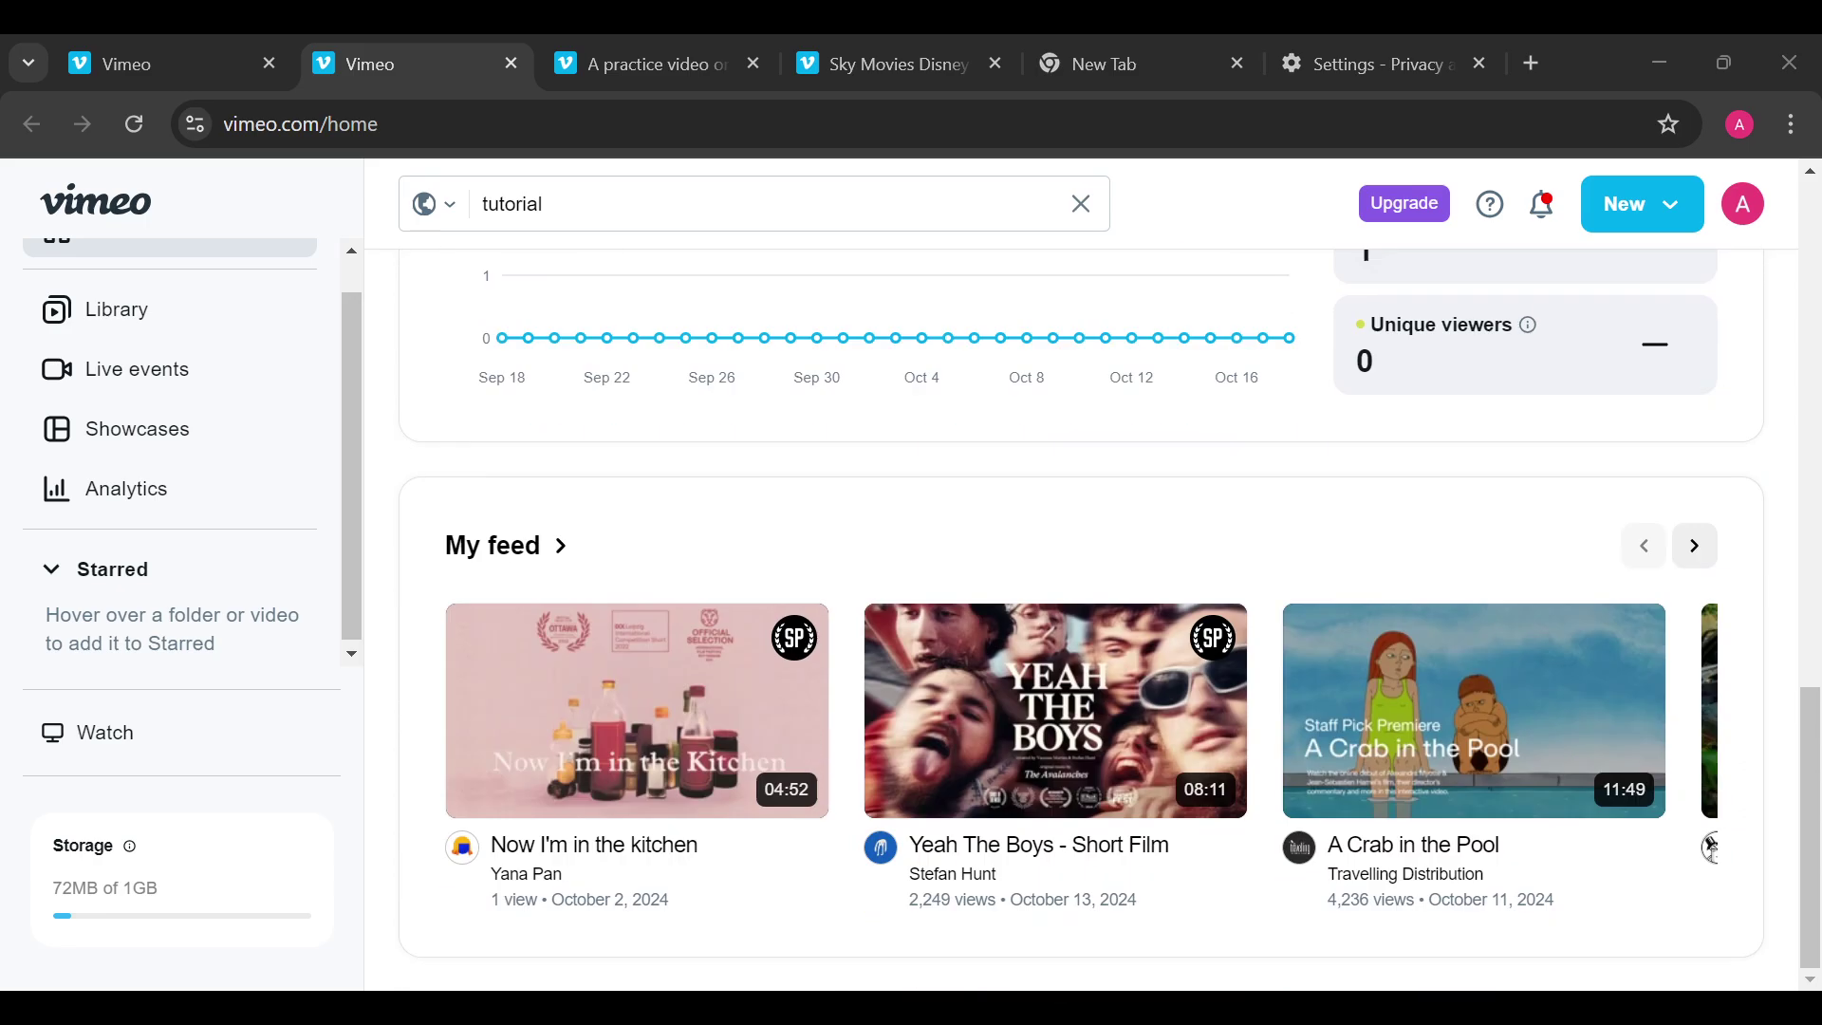
scroll(1712, 844, up, 10)
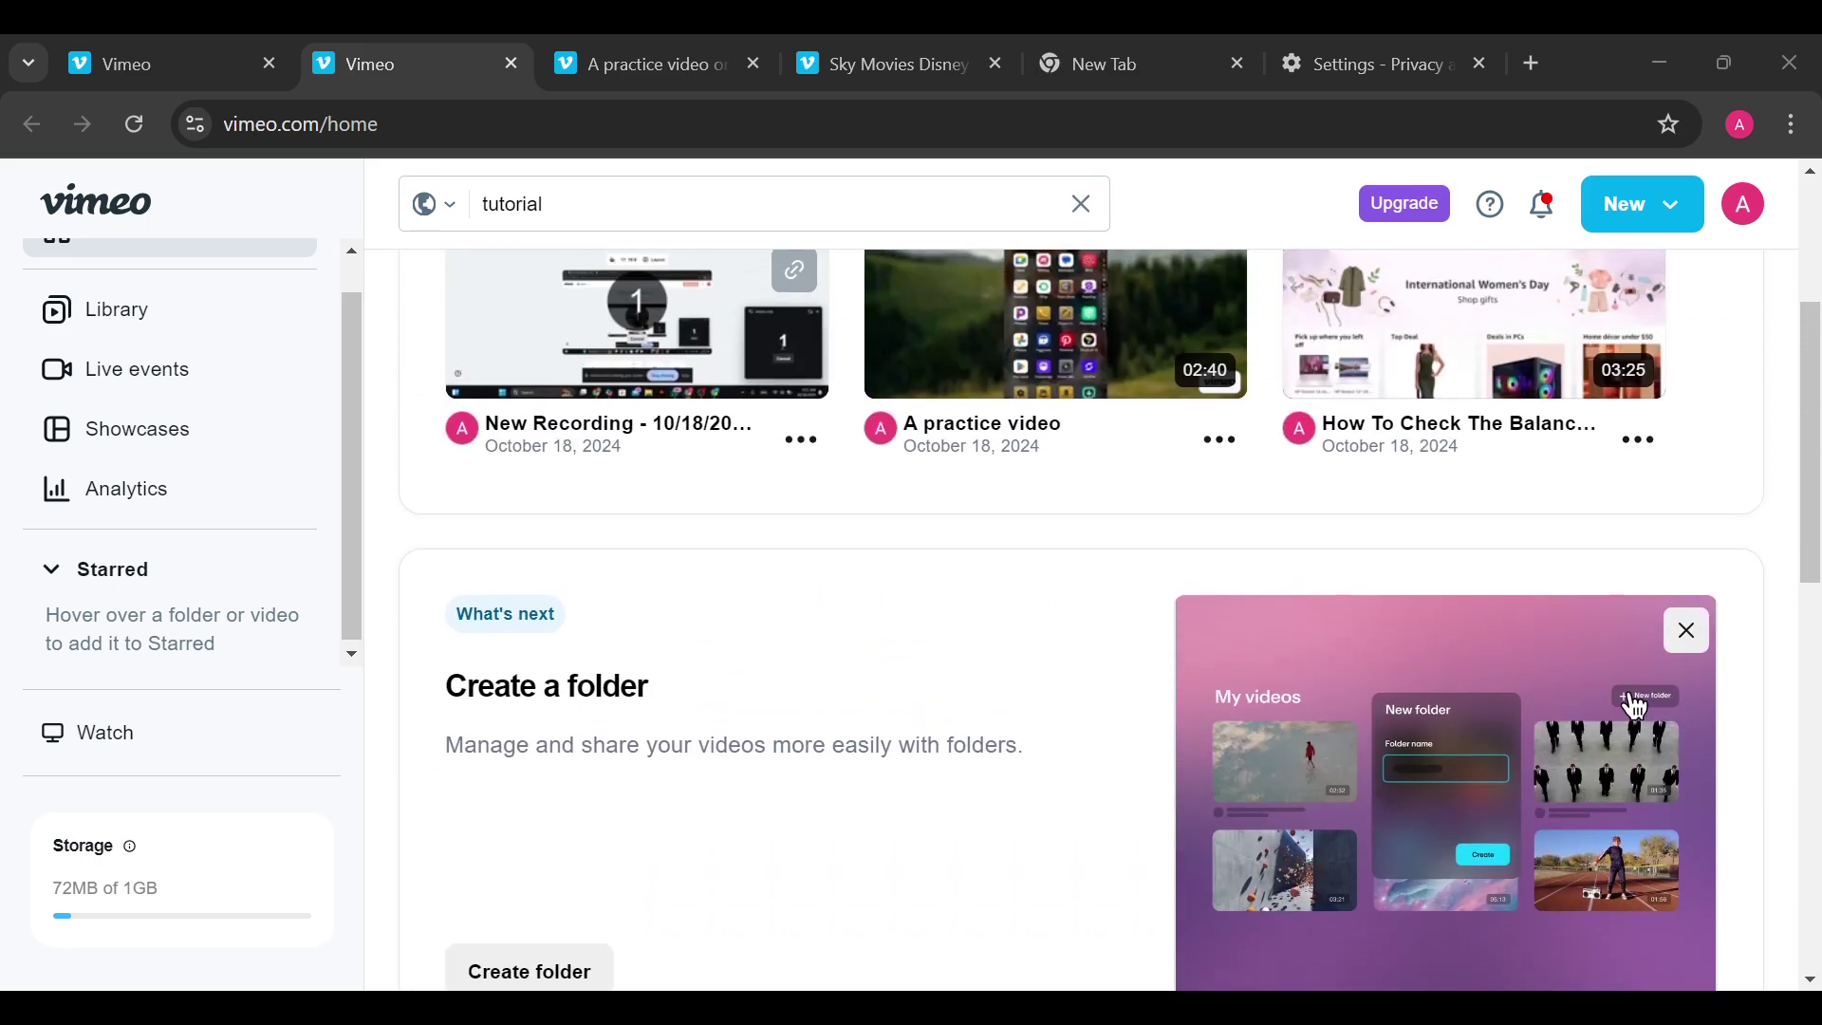
scroll(1549, 914, up, 3)
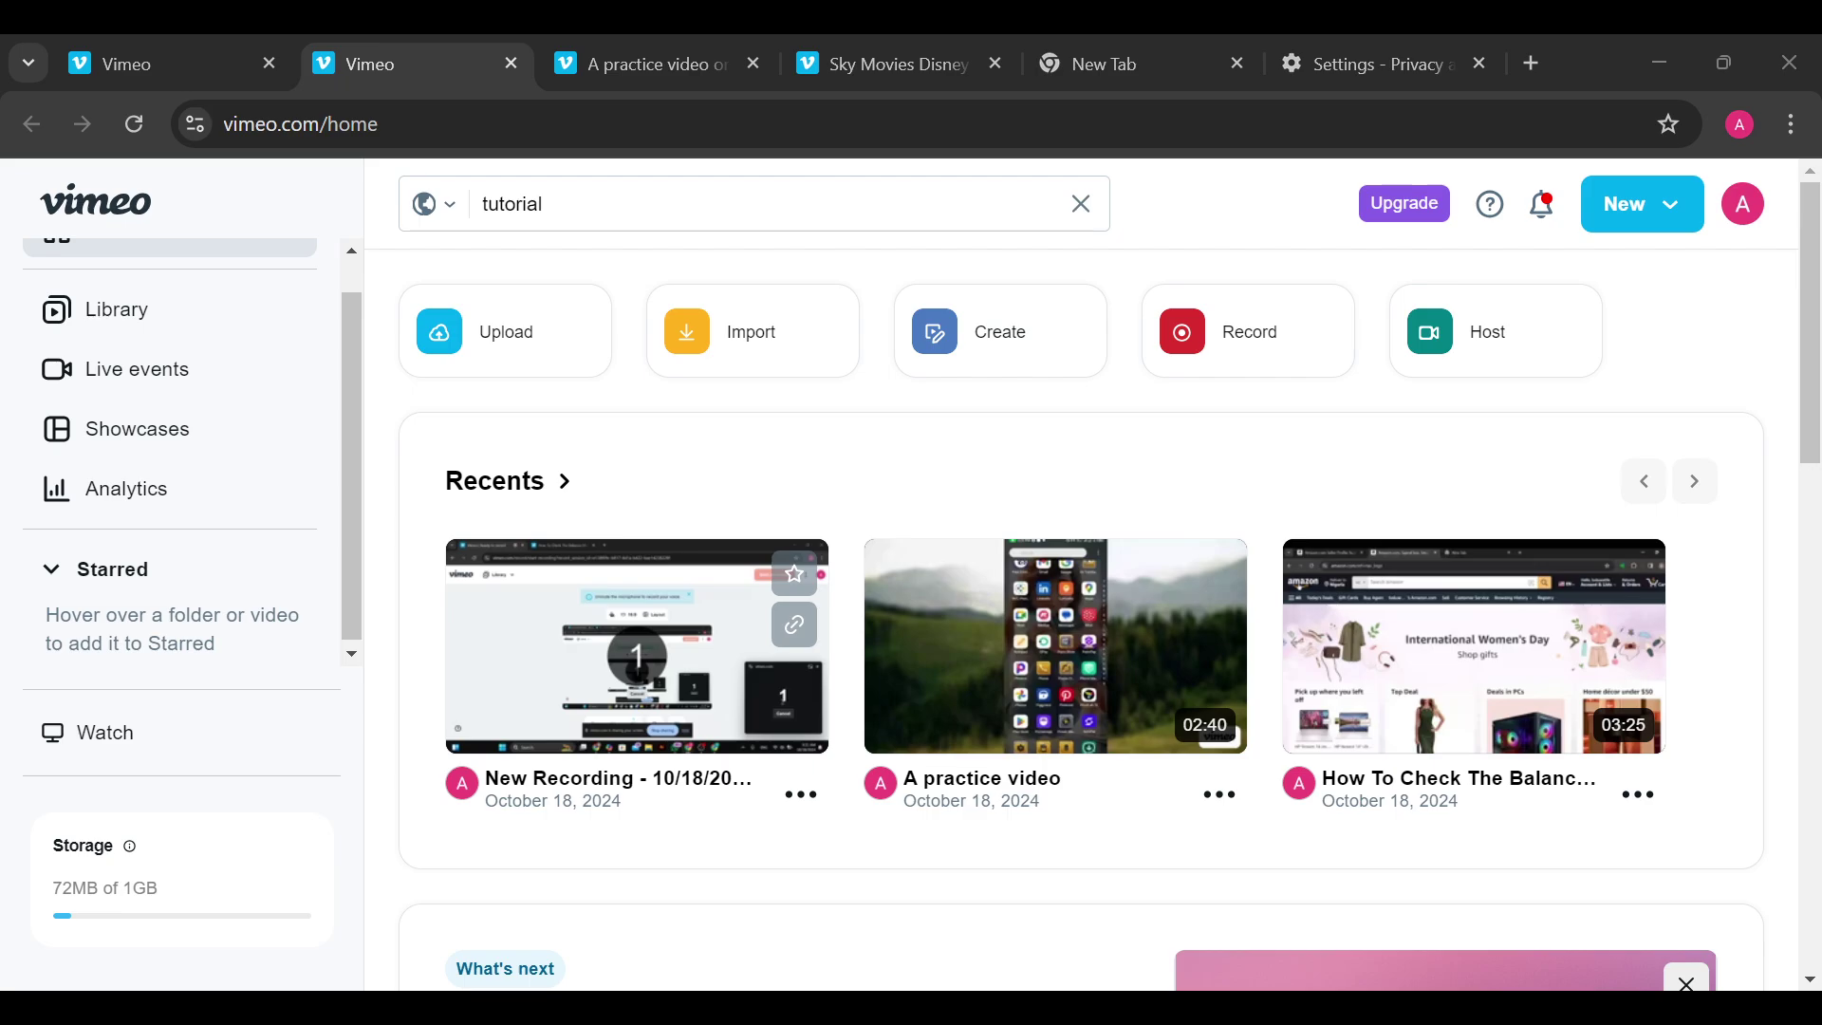
scroll(665, 646, down, 2)
scroll(664, 646, up, 2)
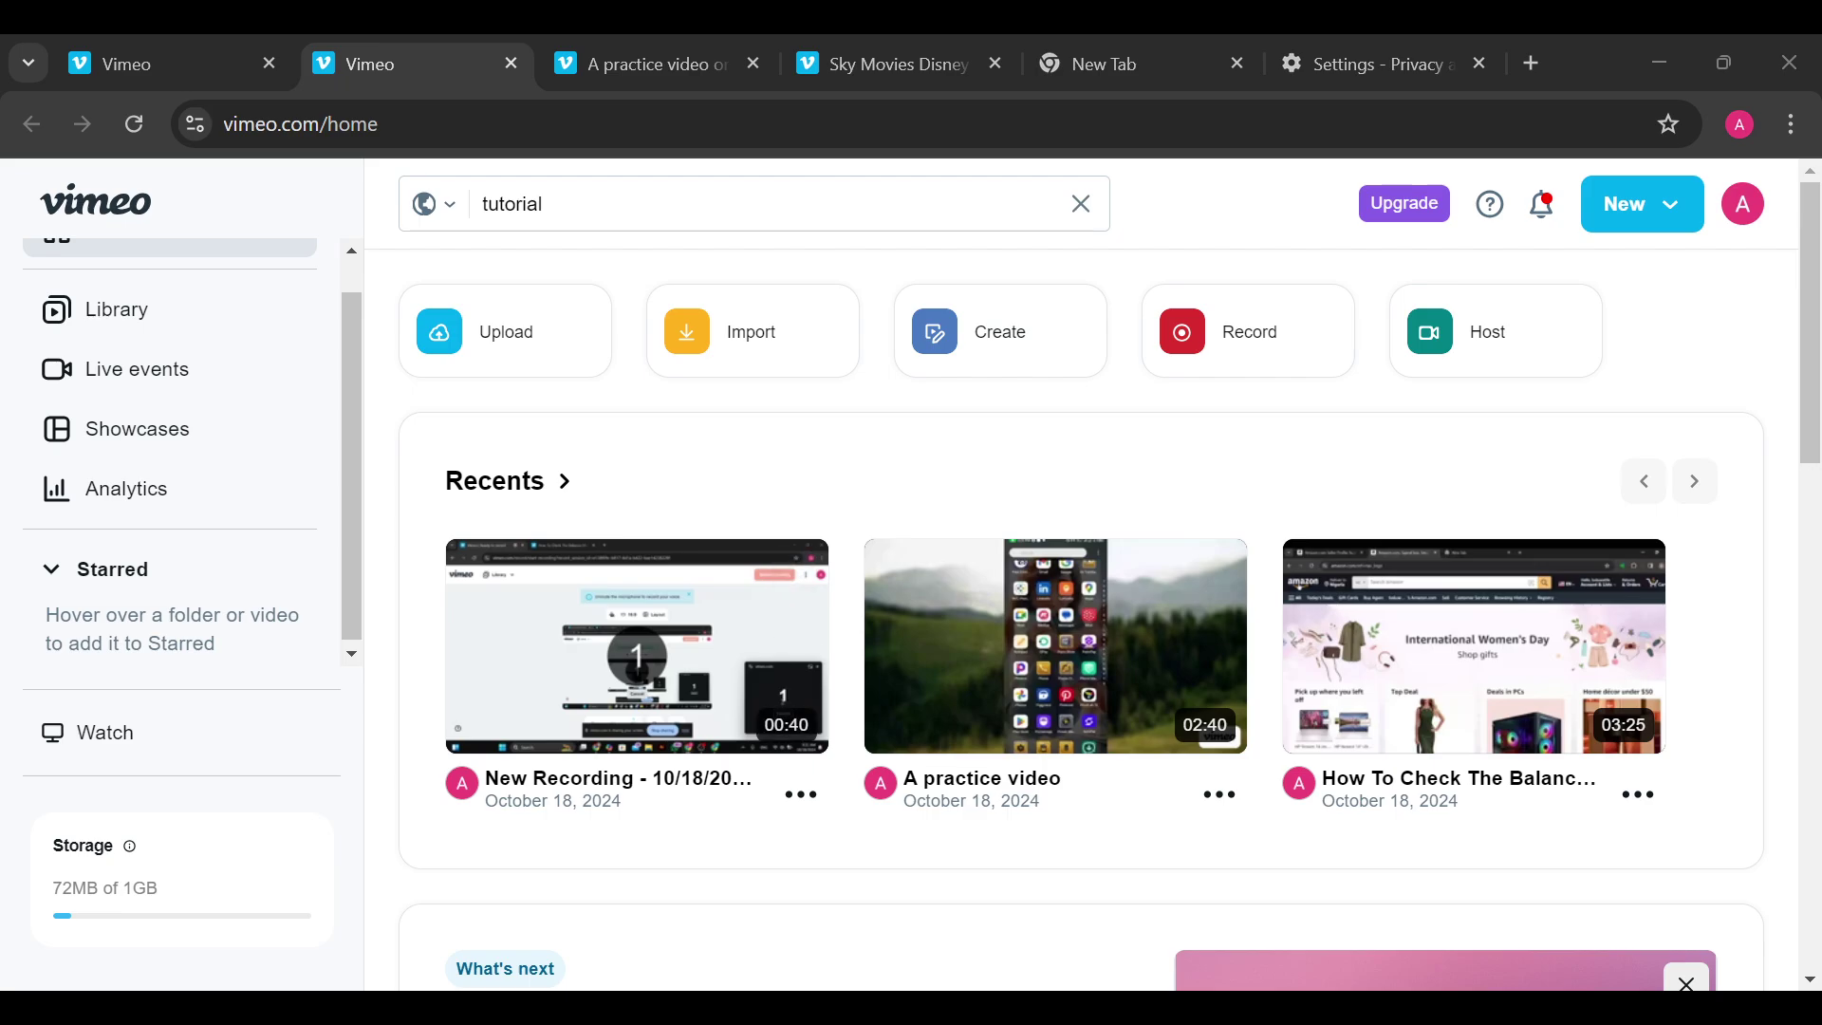
click(509, 417)
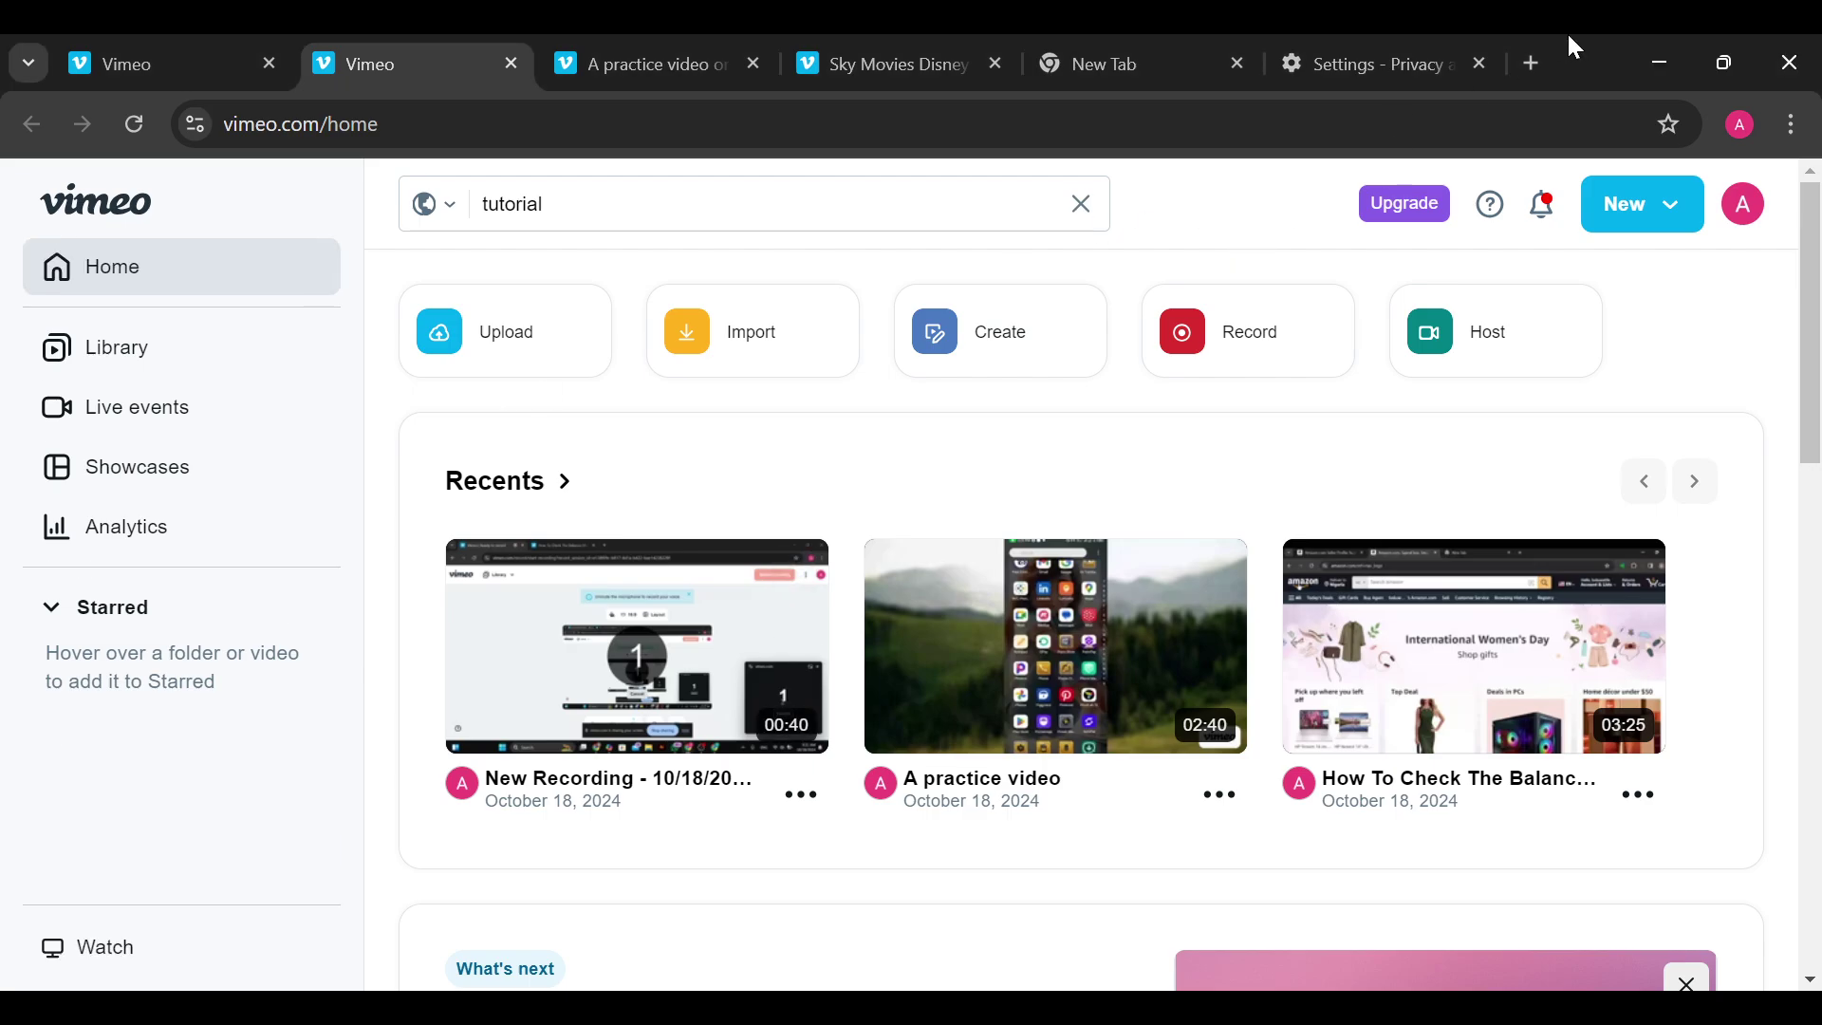
Open a new blank tab, then return to the Vimeo home page and scroll down
click(1530, 66)
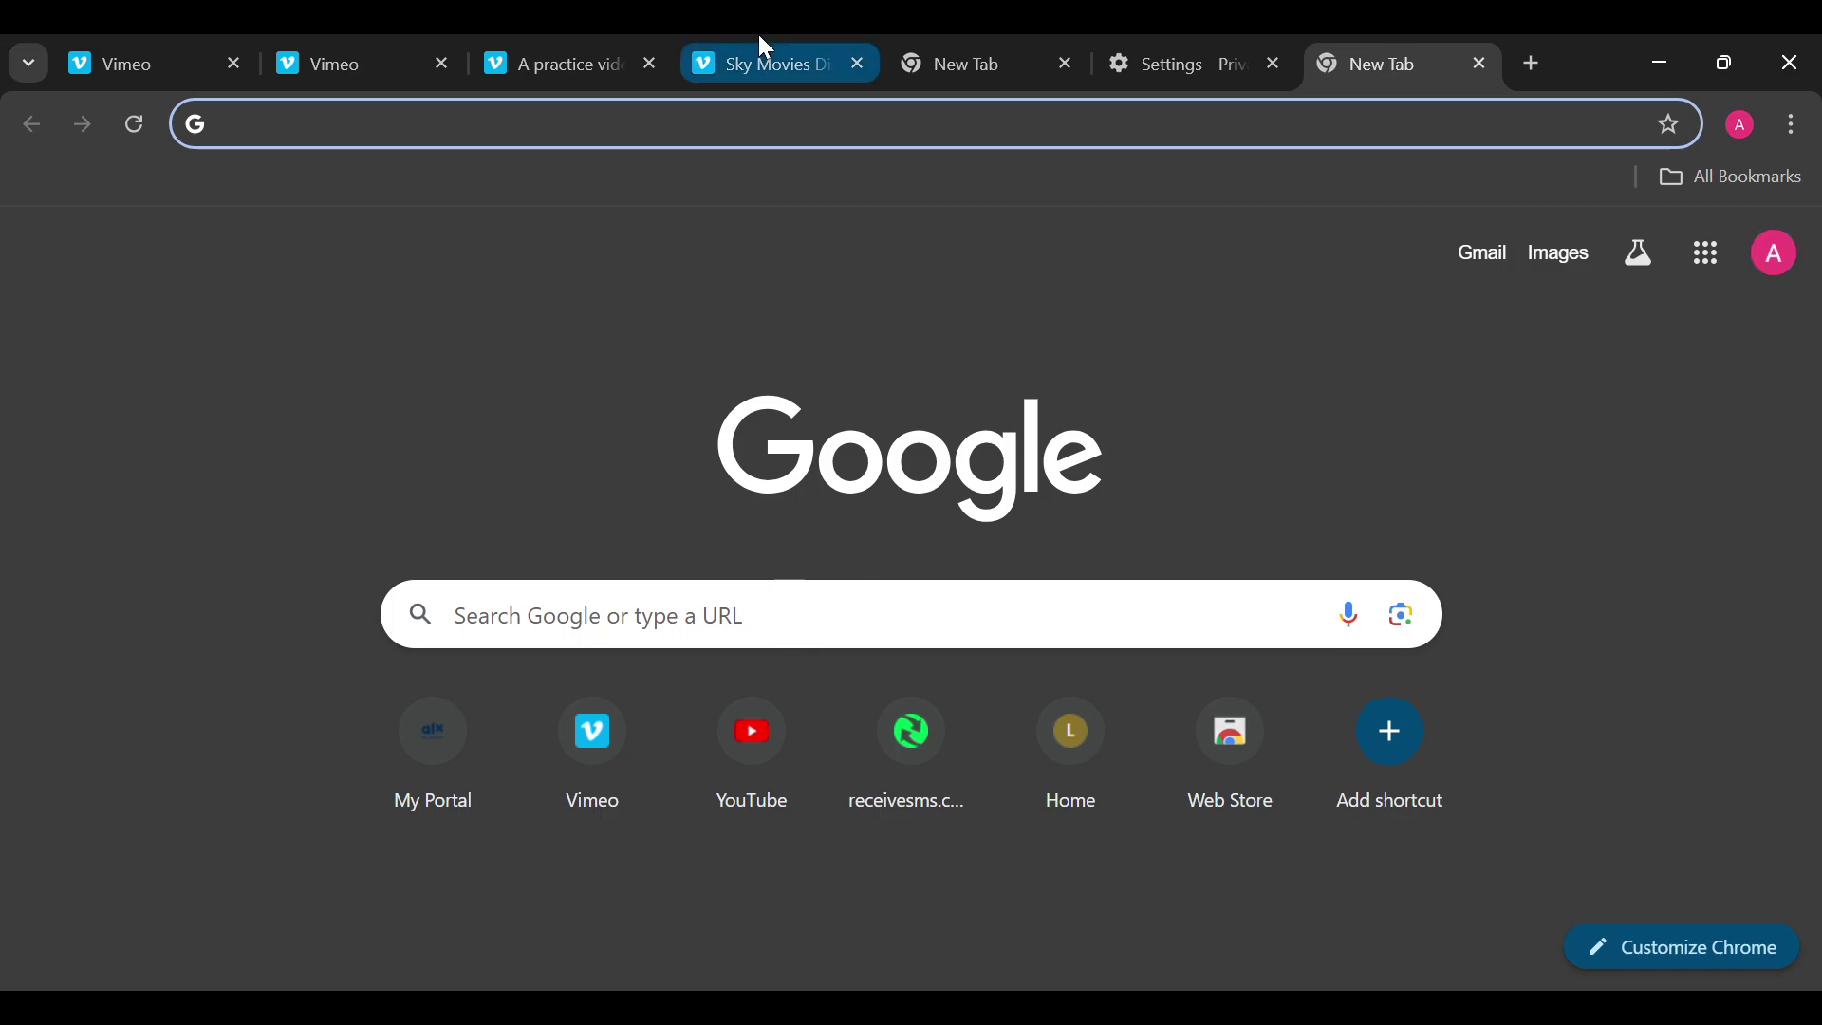
click(362, 42)
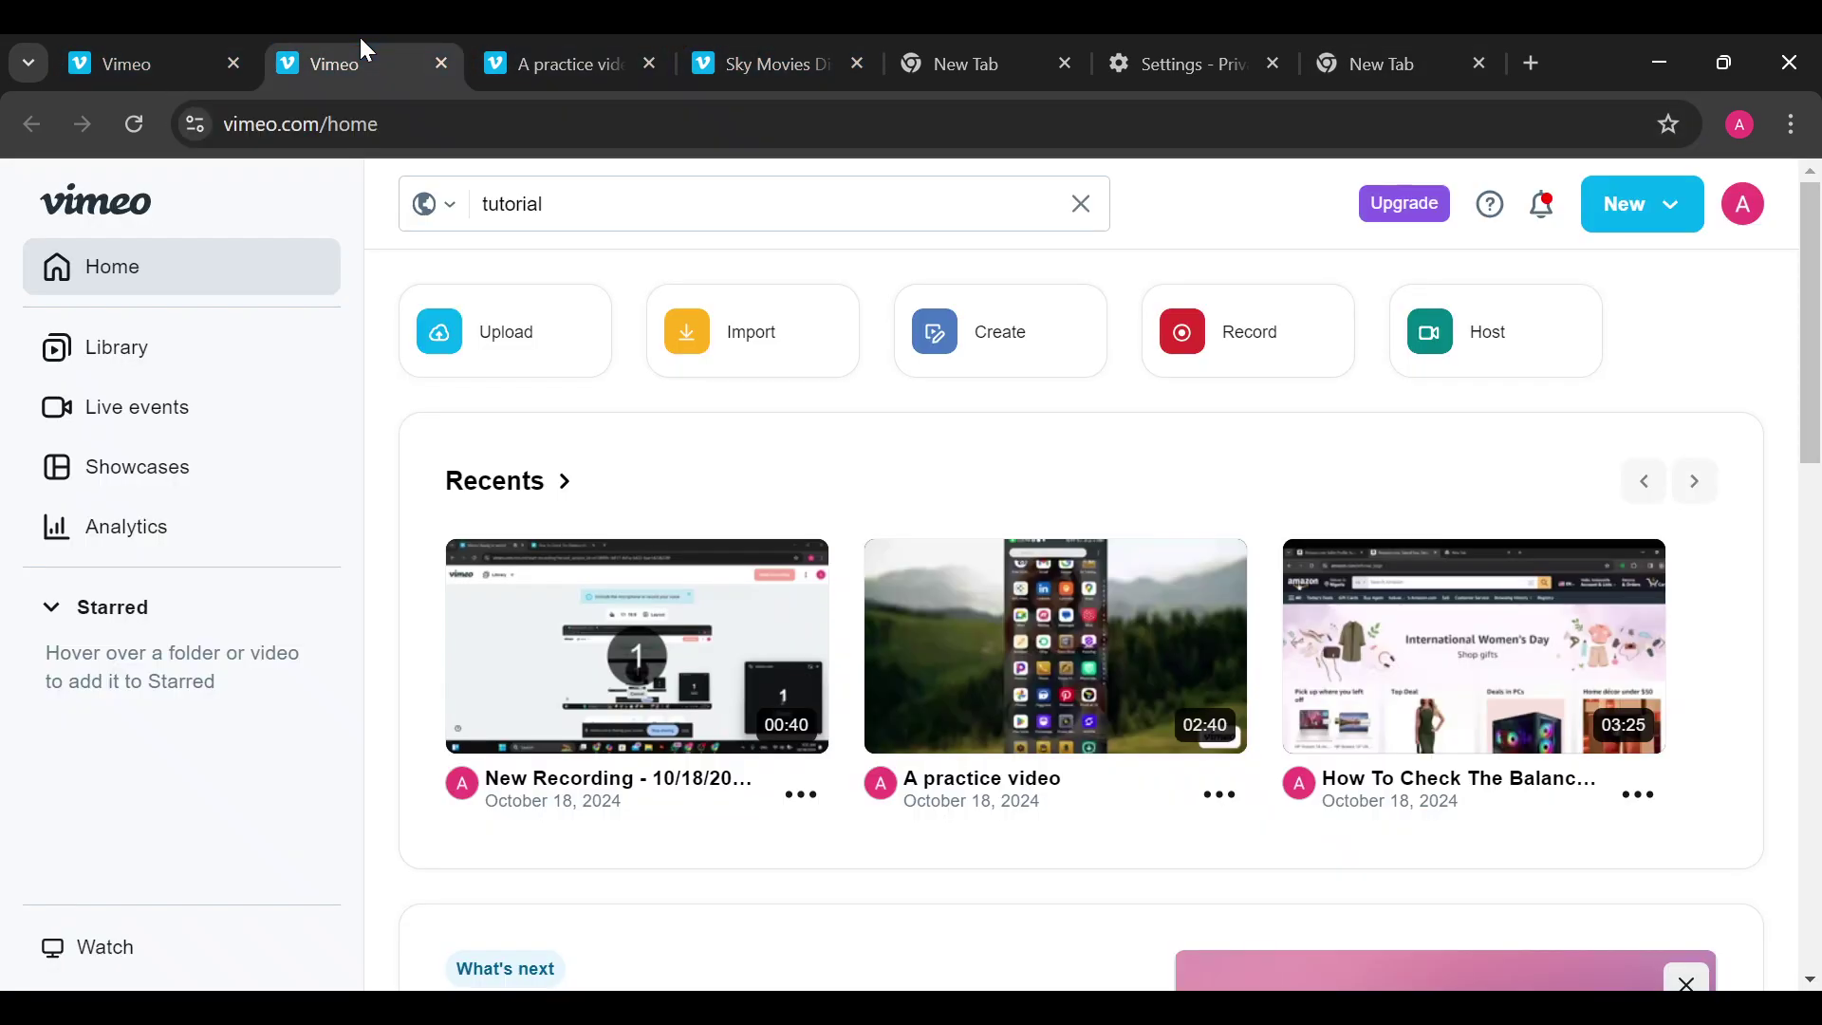
scroll(1239, 744, down, 8)
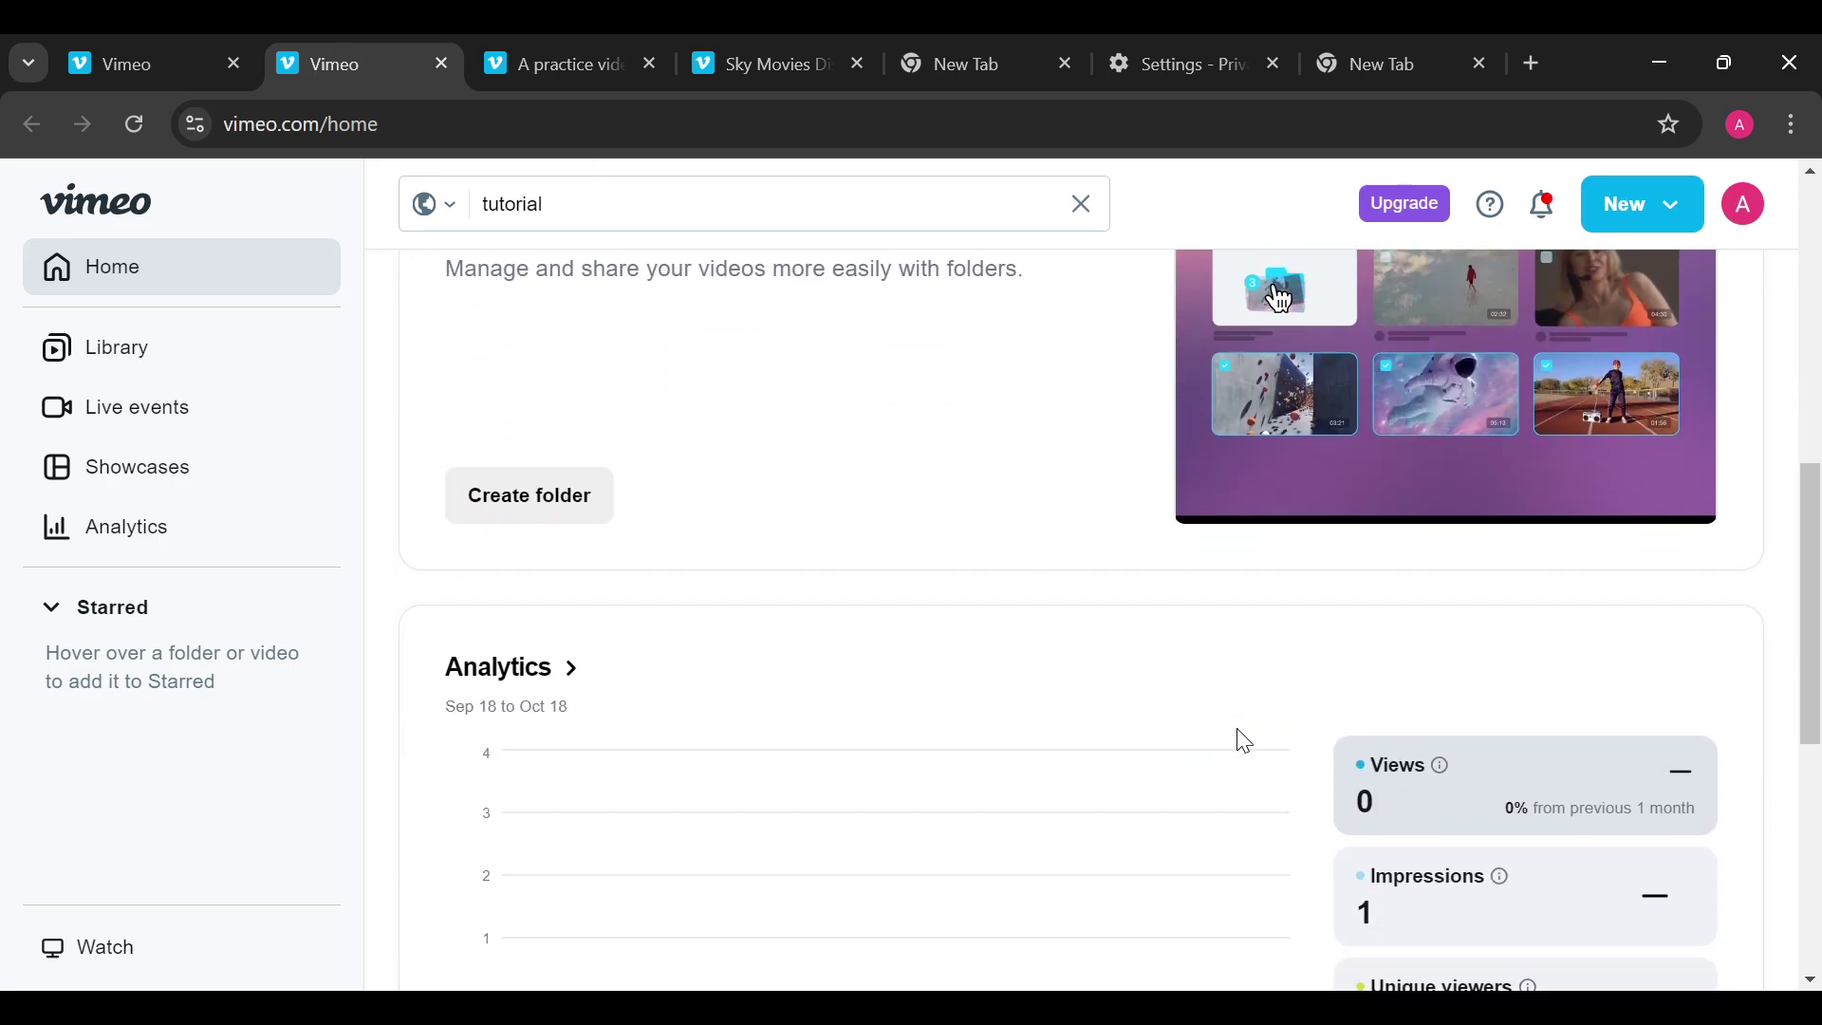
scroll(1245, 742, down, 6)
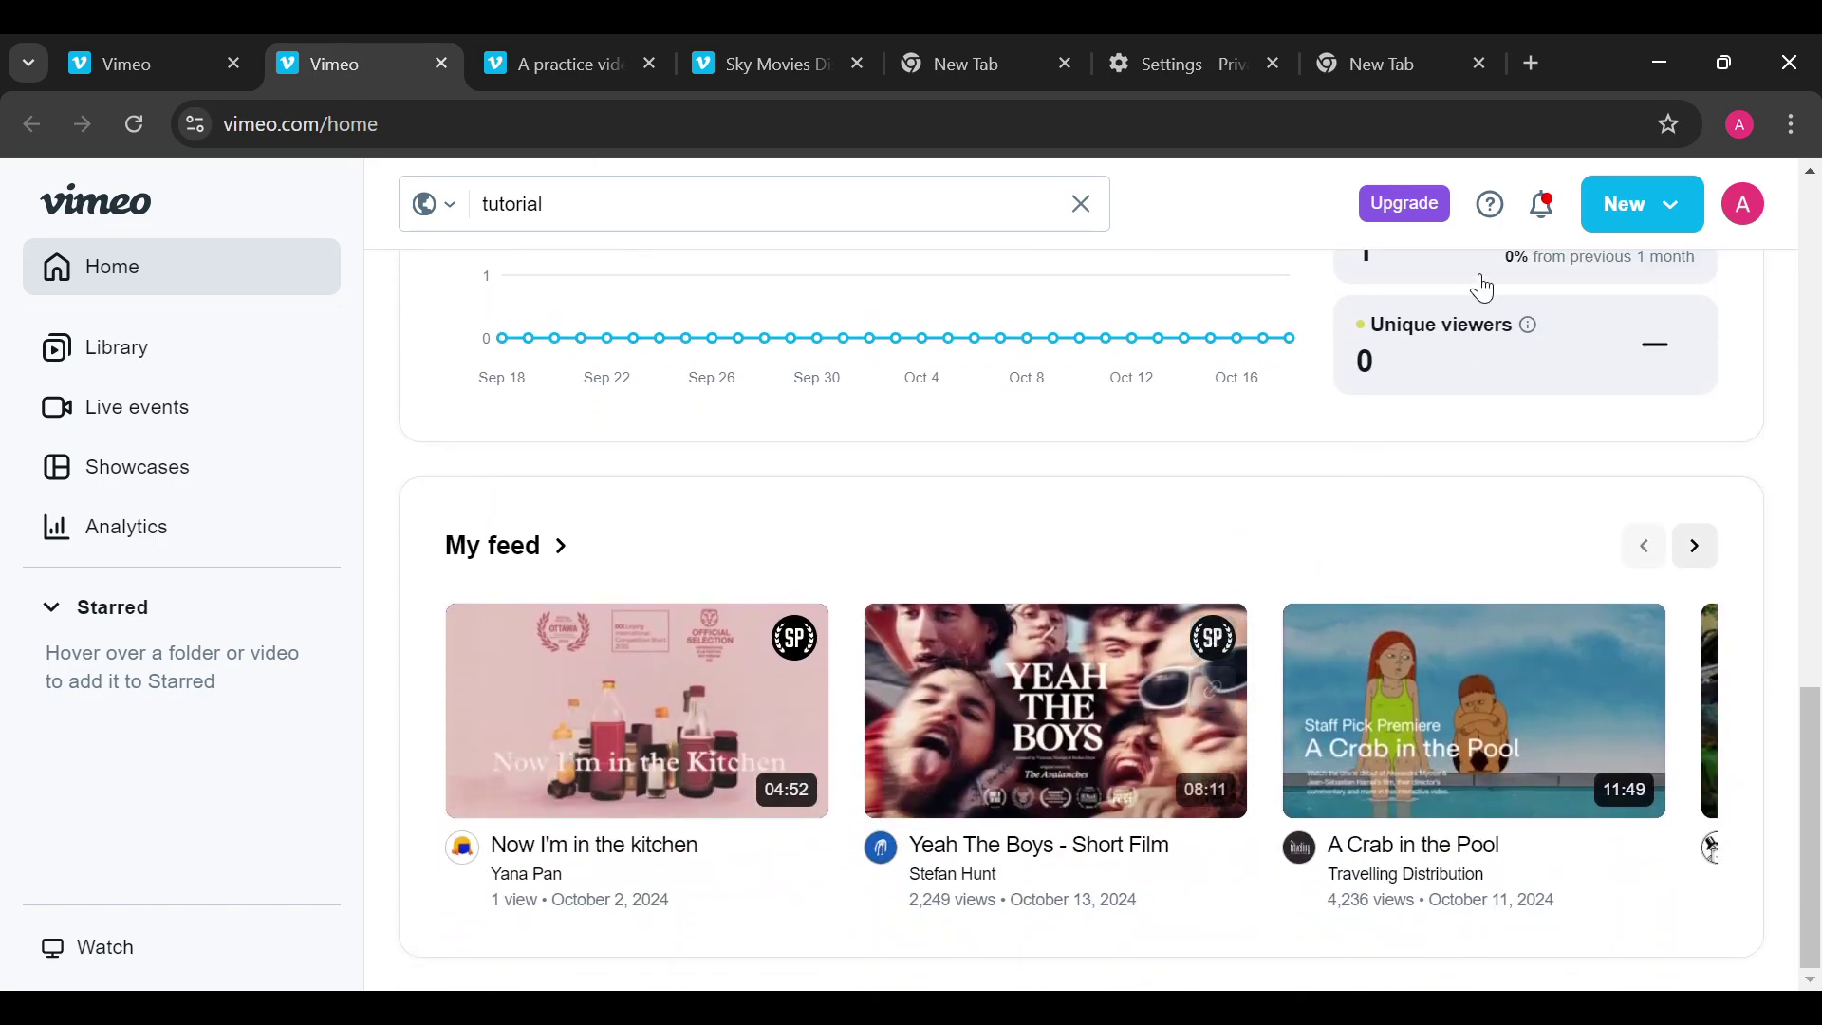
Search Google for 'vimeo help' from the new tab
click(1423, 49)
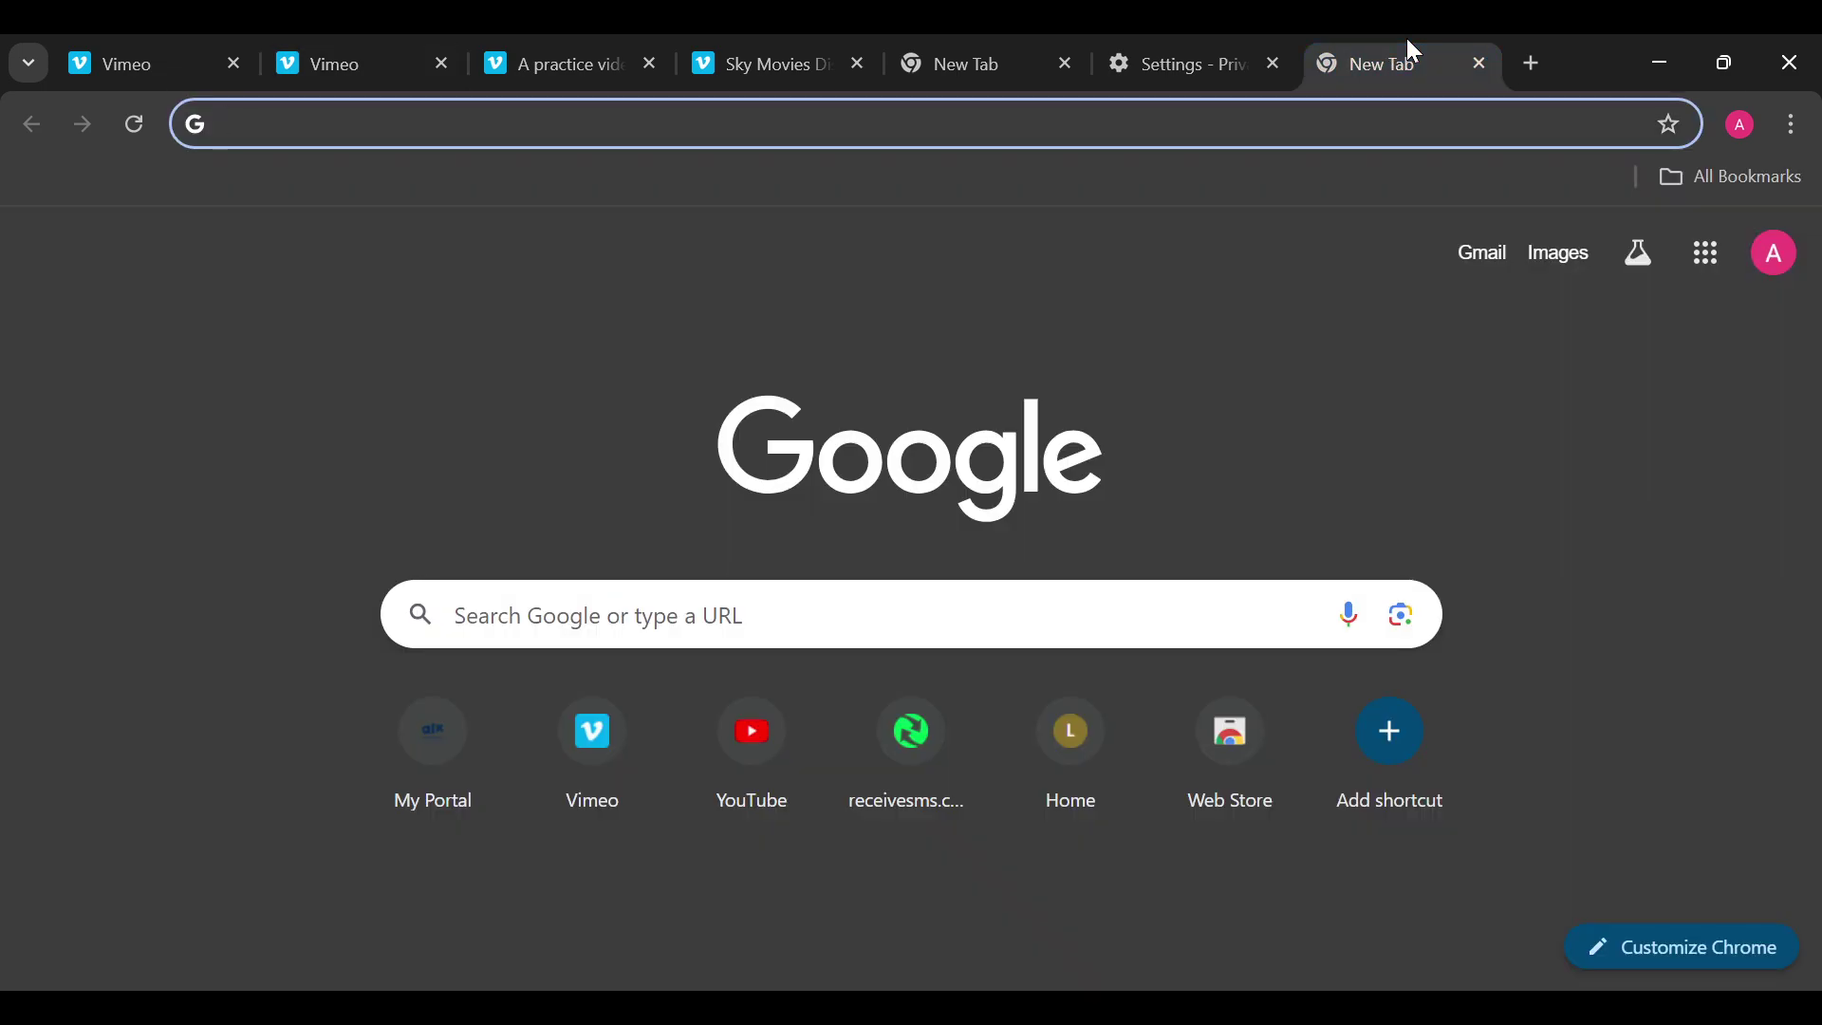
click(957, 604)
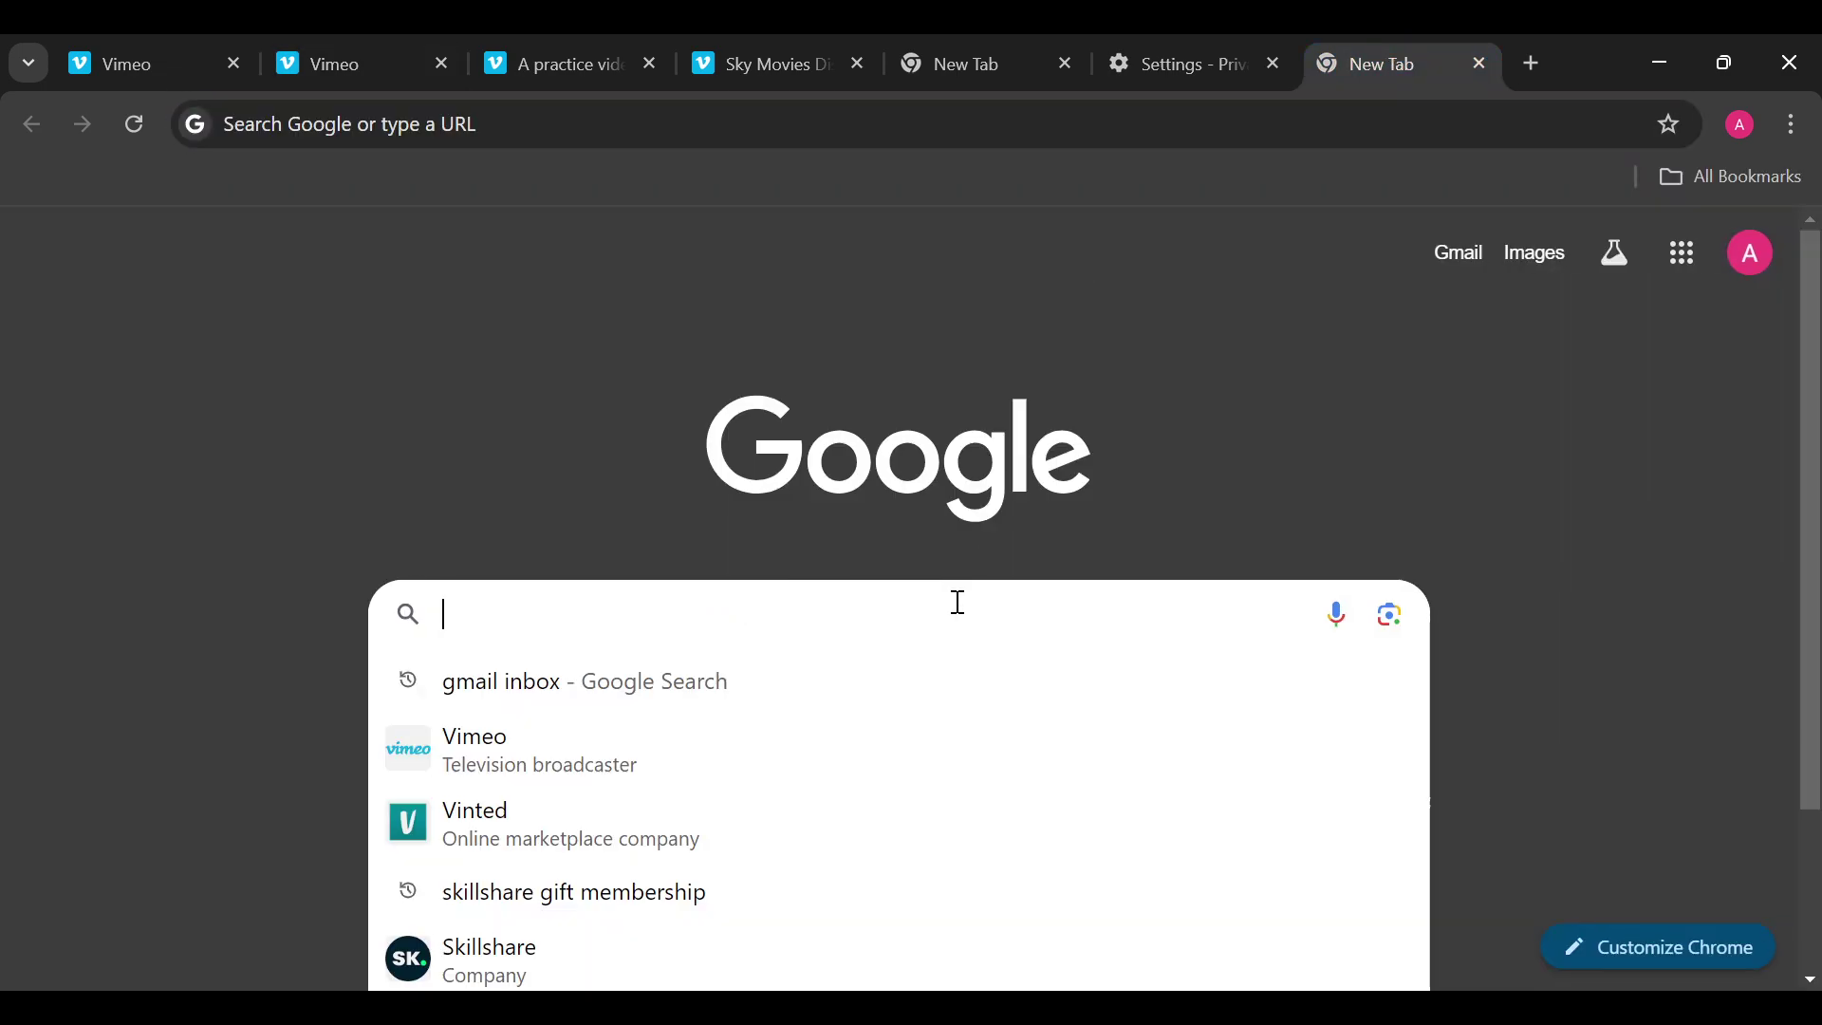
text(vimeo)
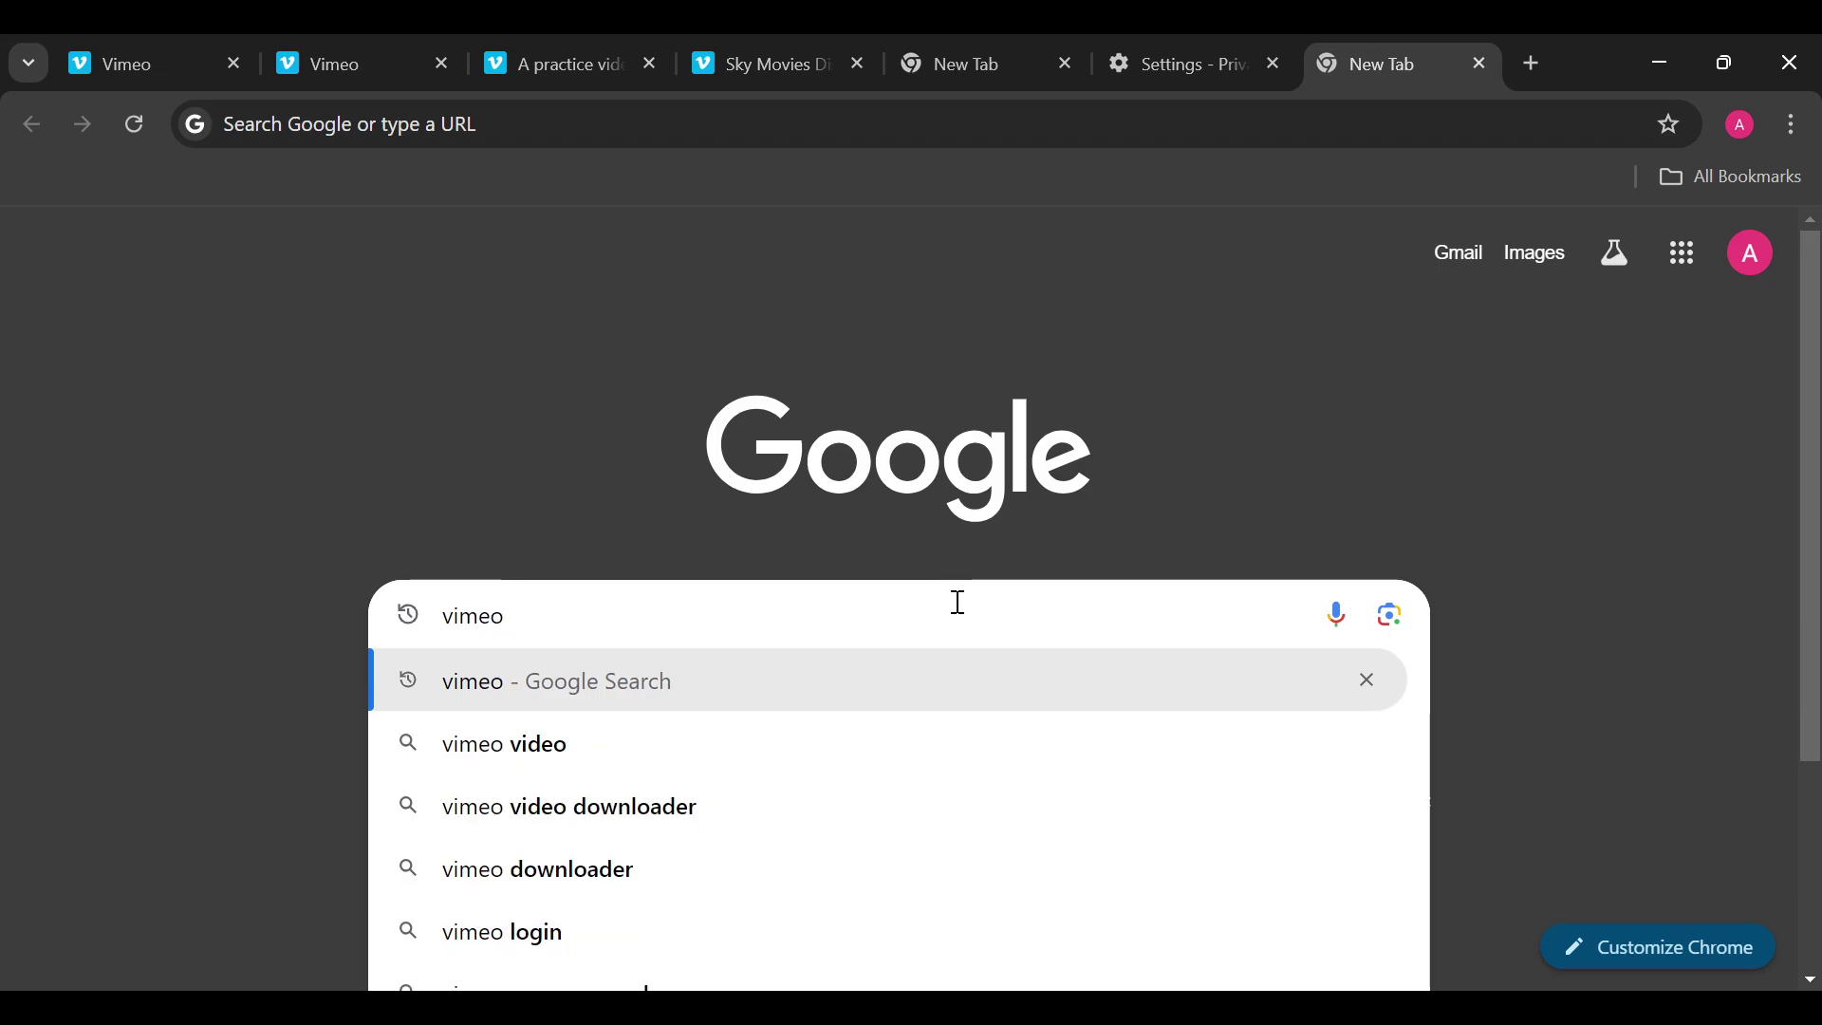
text( help)
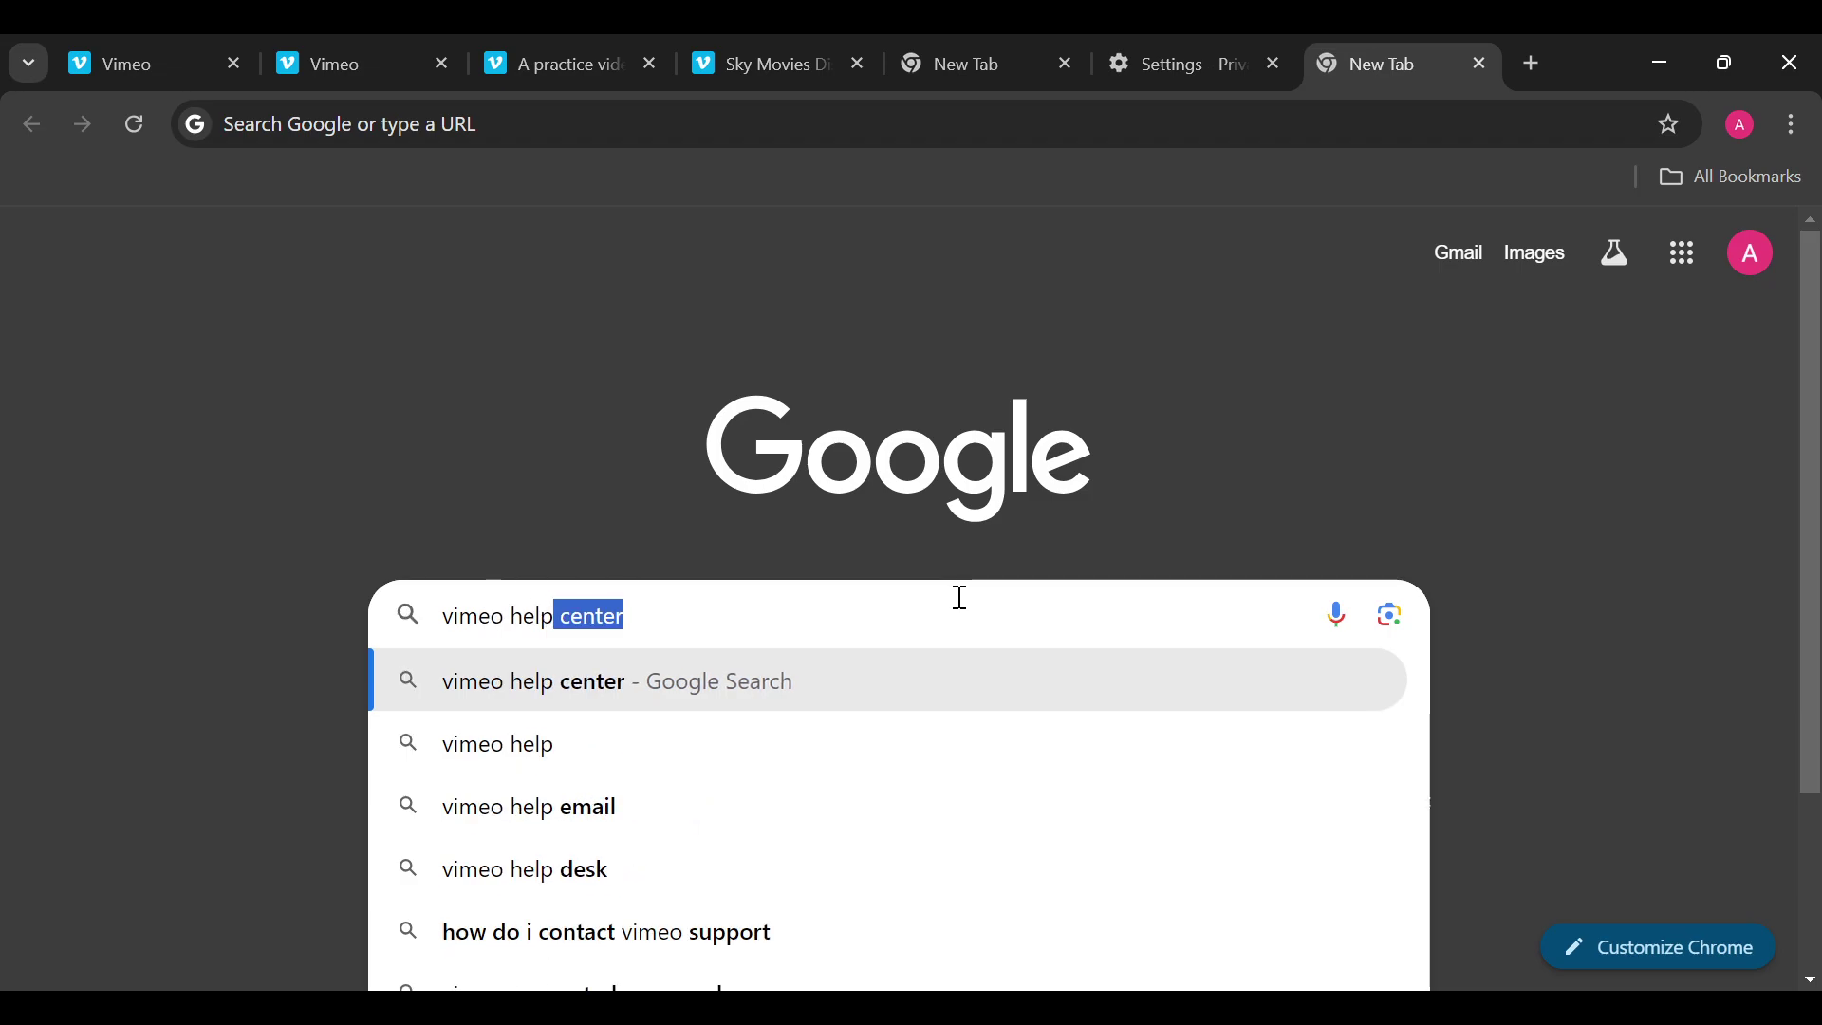
key(Return)
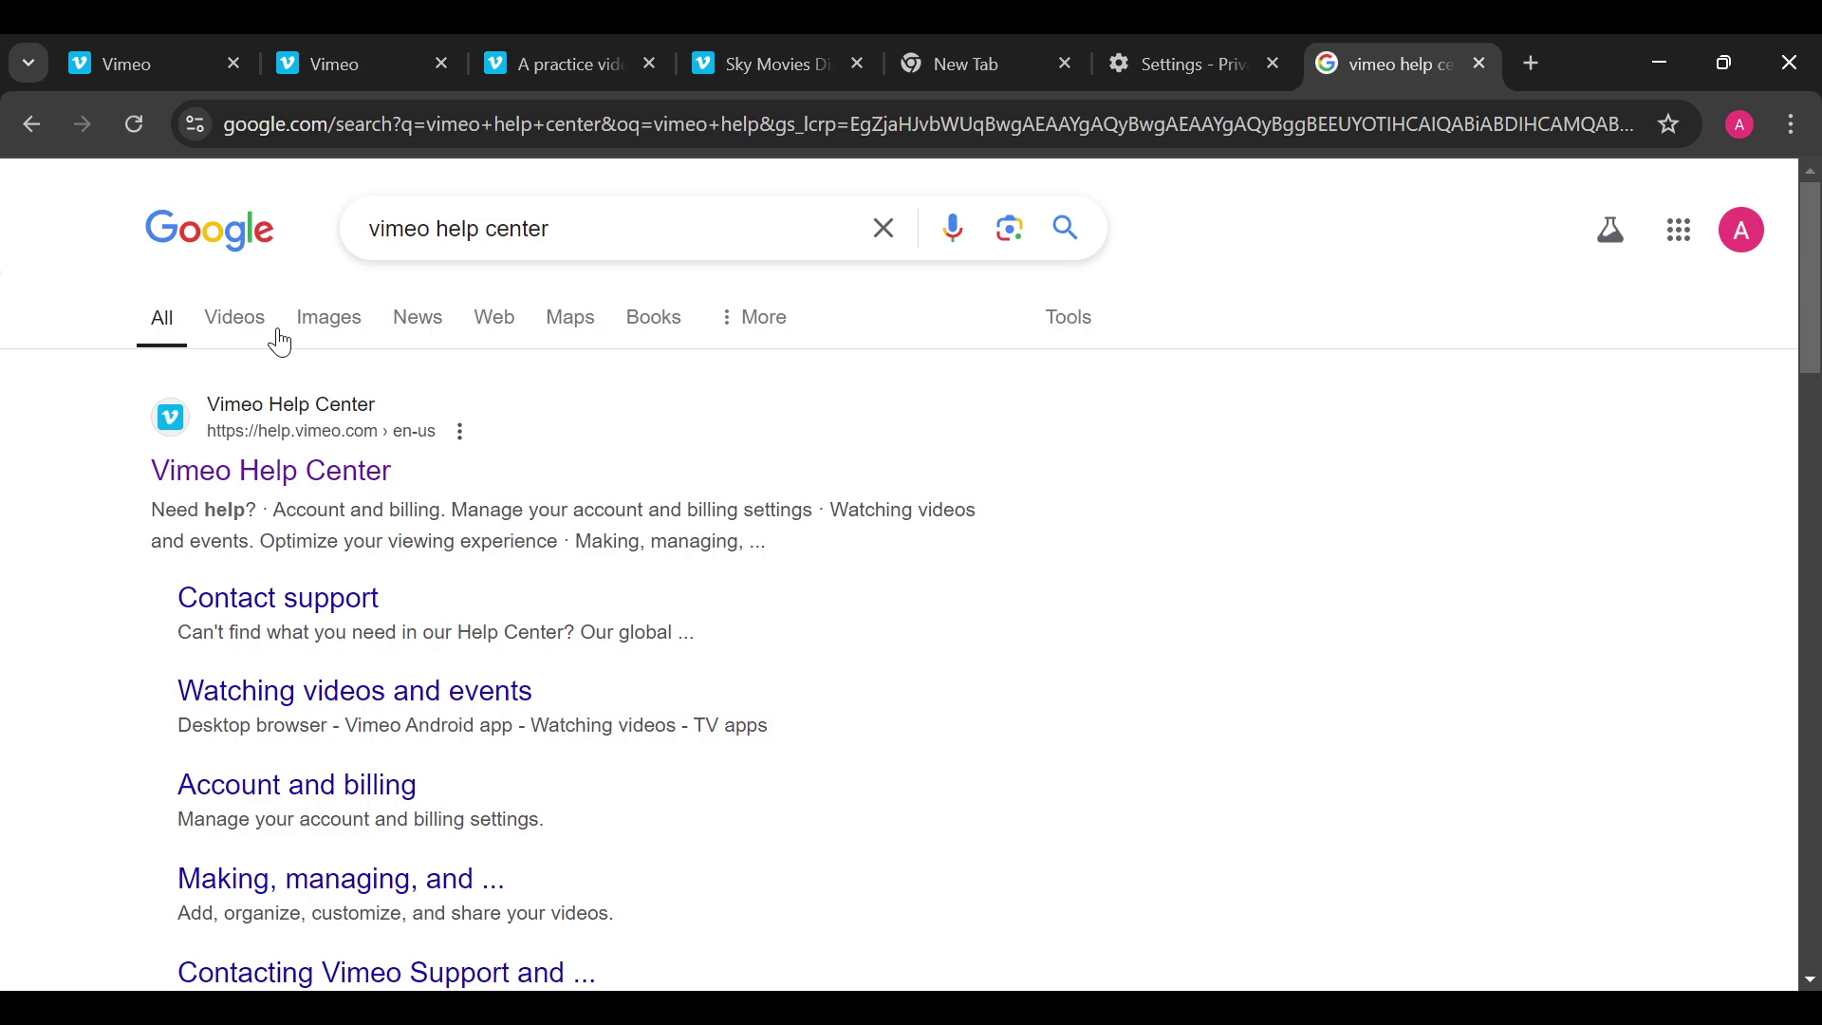
Open the Vimeo Help Center result and scroll through its help topic cards
click(264, 462)
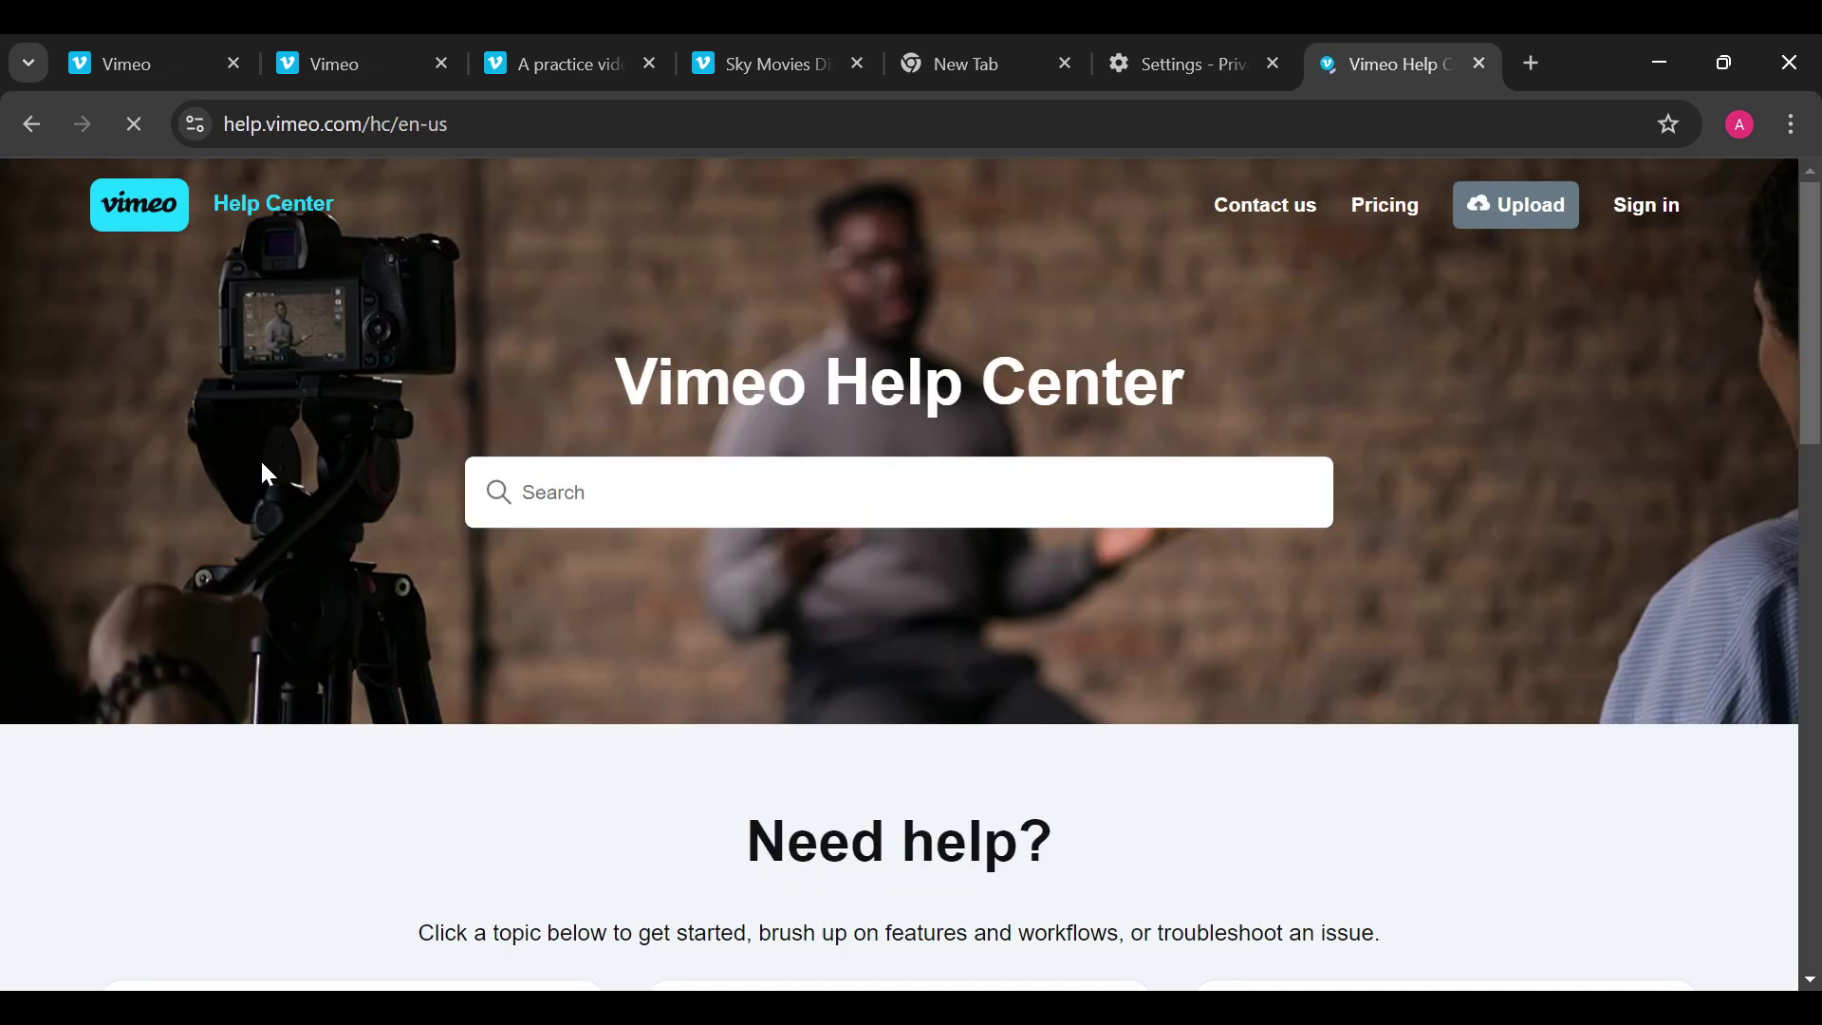
scroll(717, 736, down, 17)
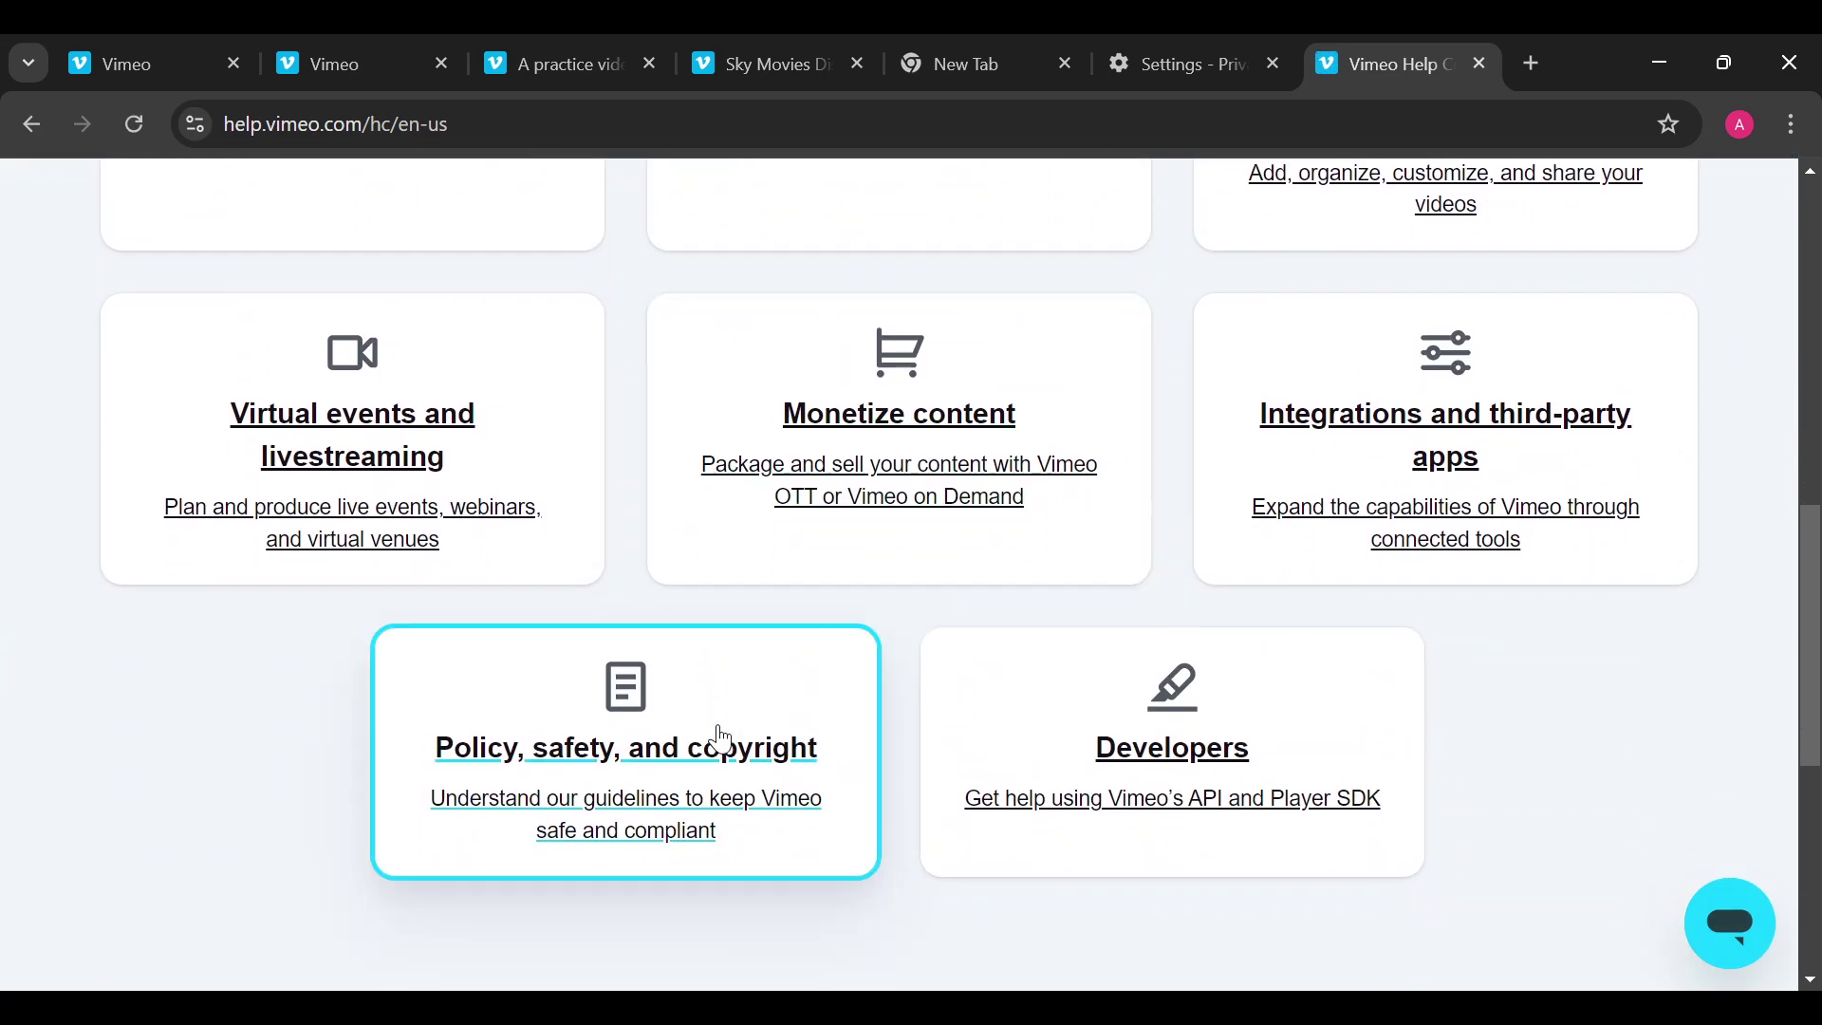
scroll(719, 727, up, 15)
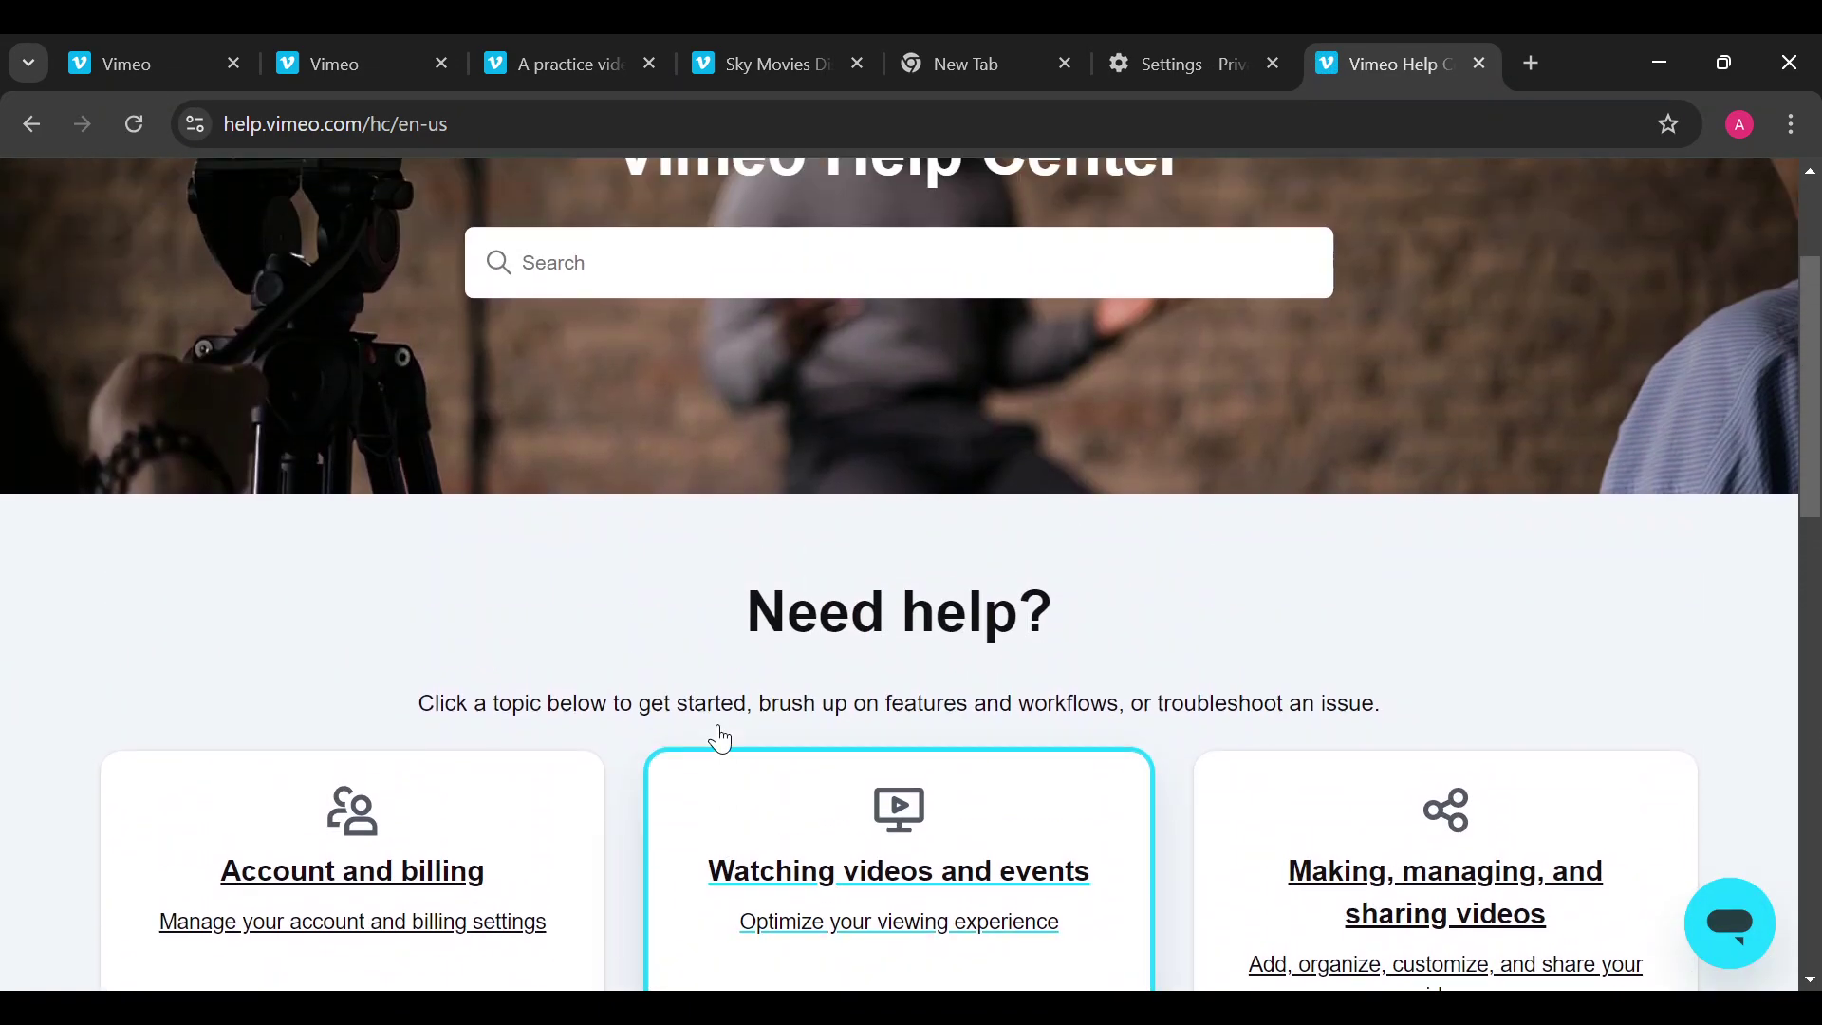
scroll(718, 725, down, 6)
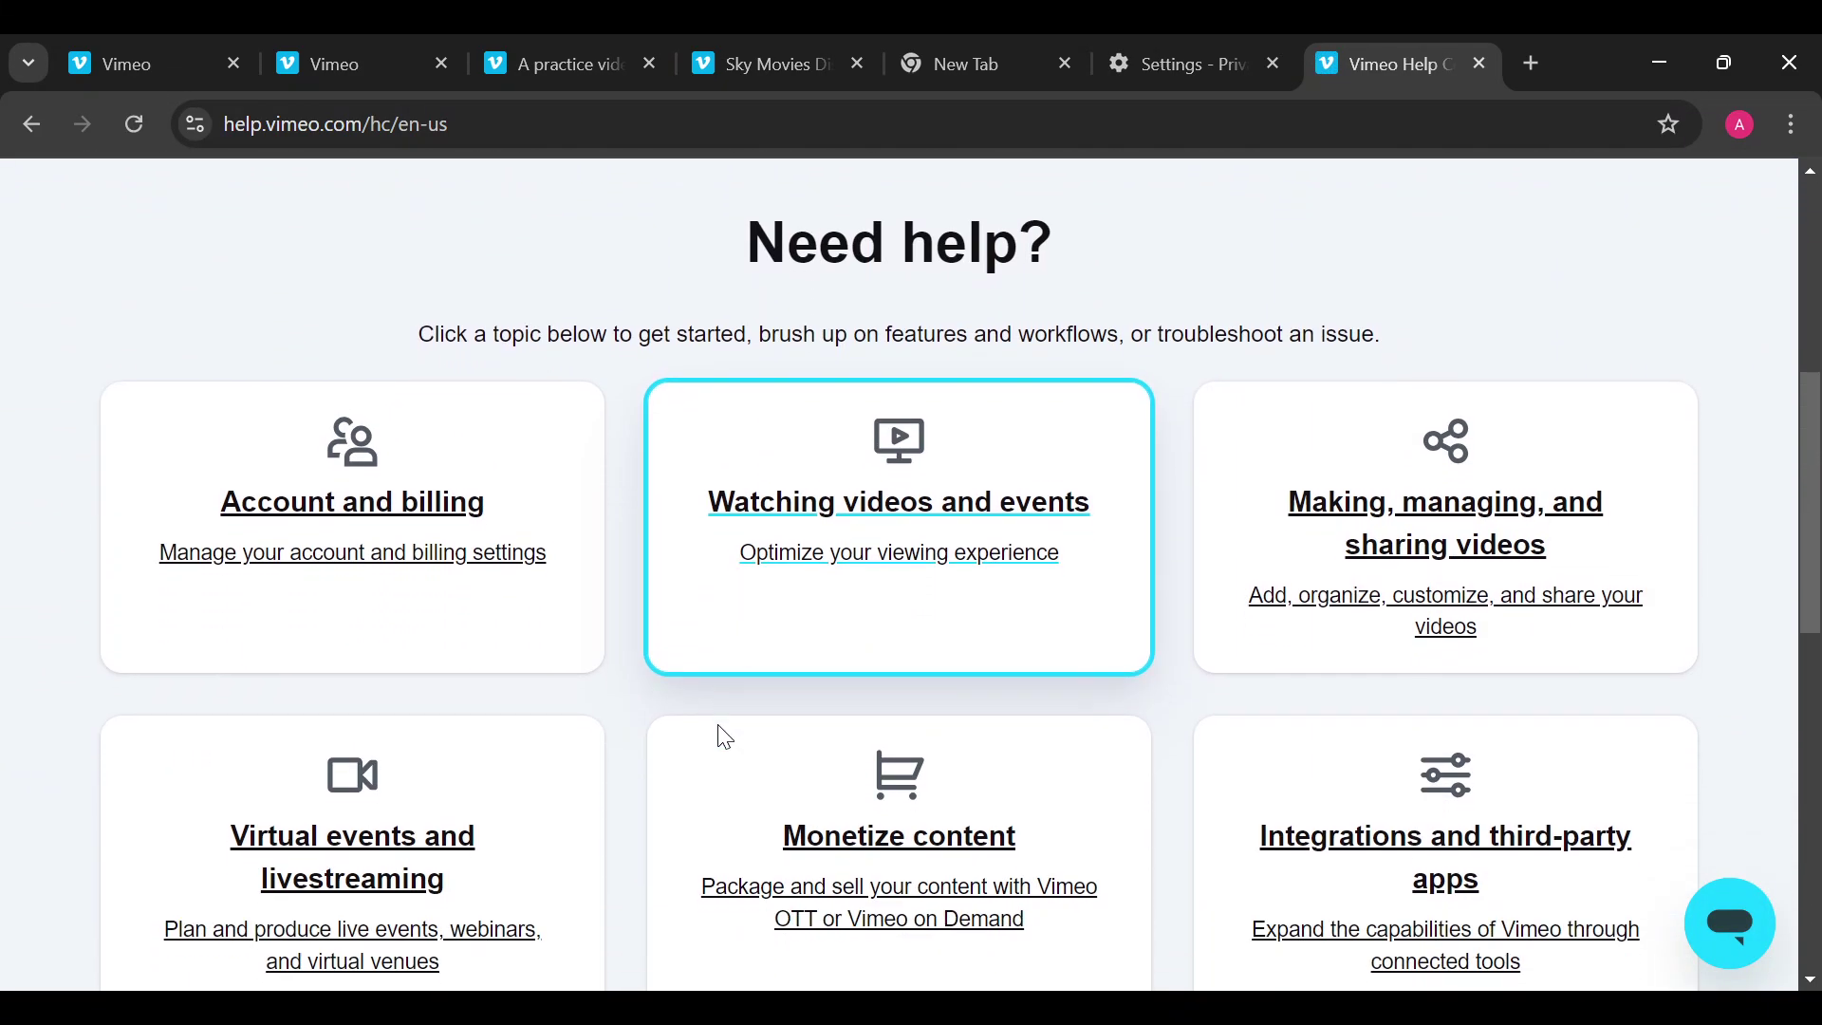
scroll(717, 725, up, 5)
scroll(718, 736, up, 2)
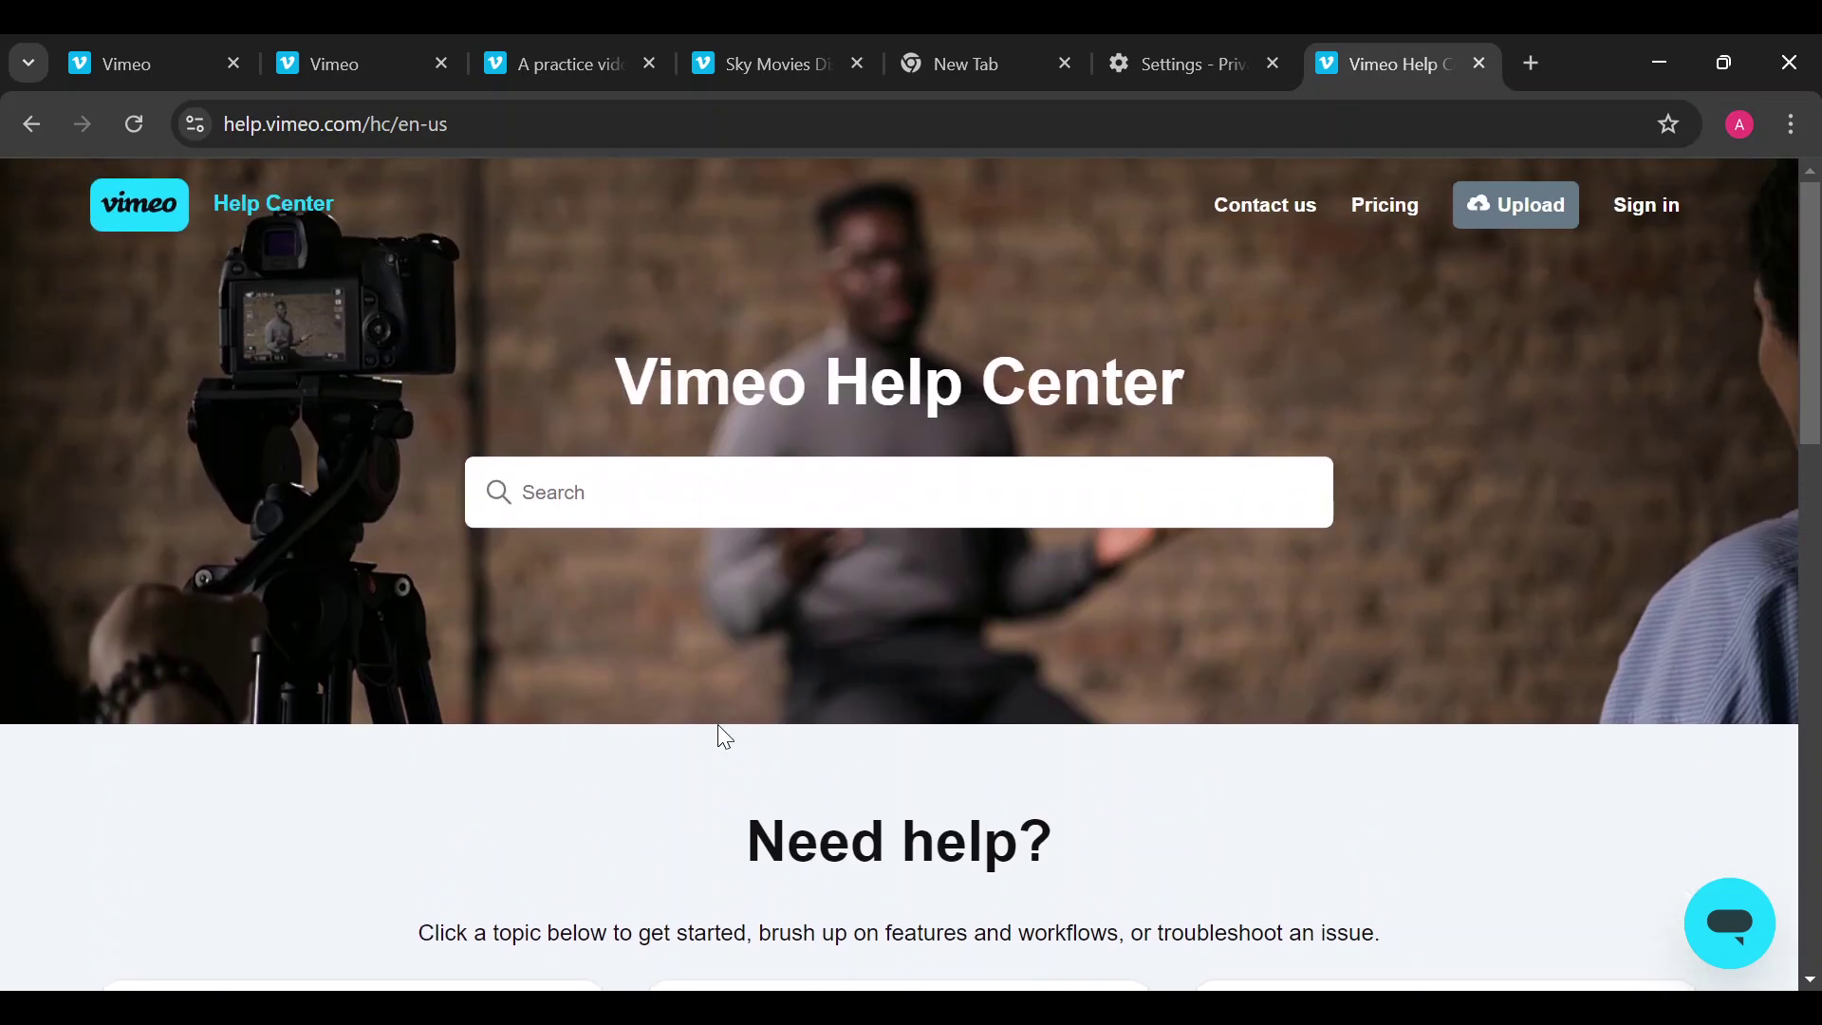
Open the Vimeo Support chat, minimize it after the greeting, and return to the Vimeo tab
click(1253, 220)
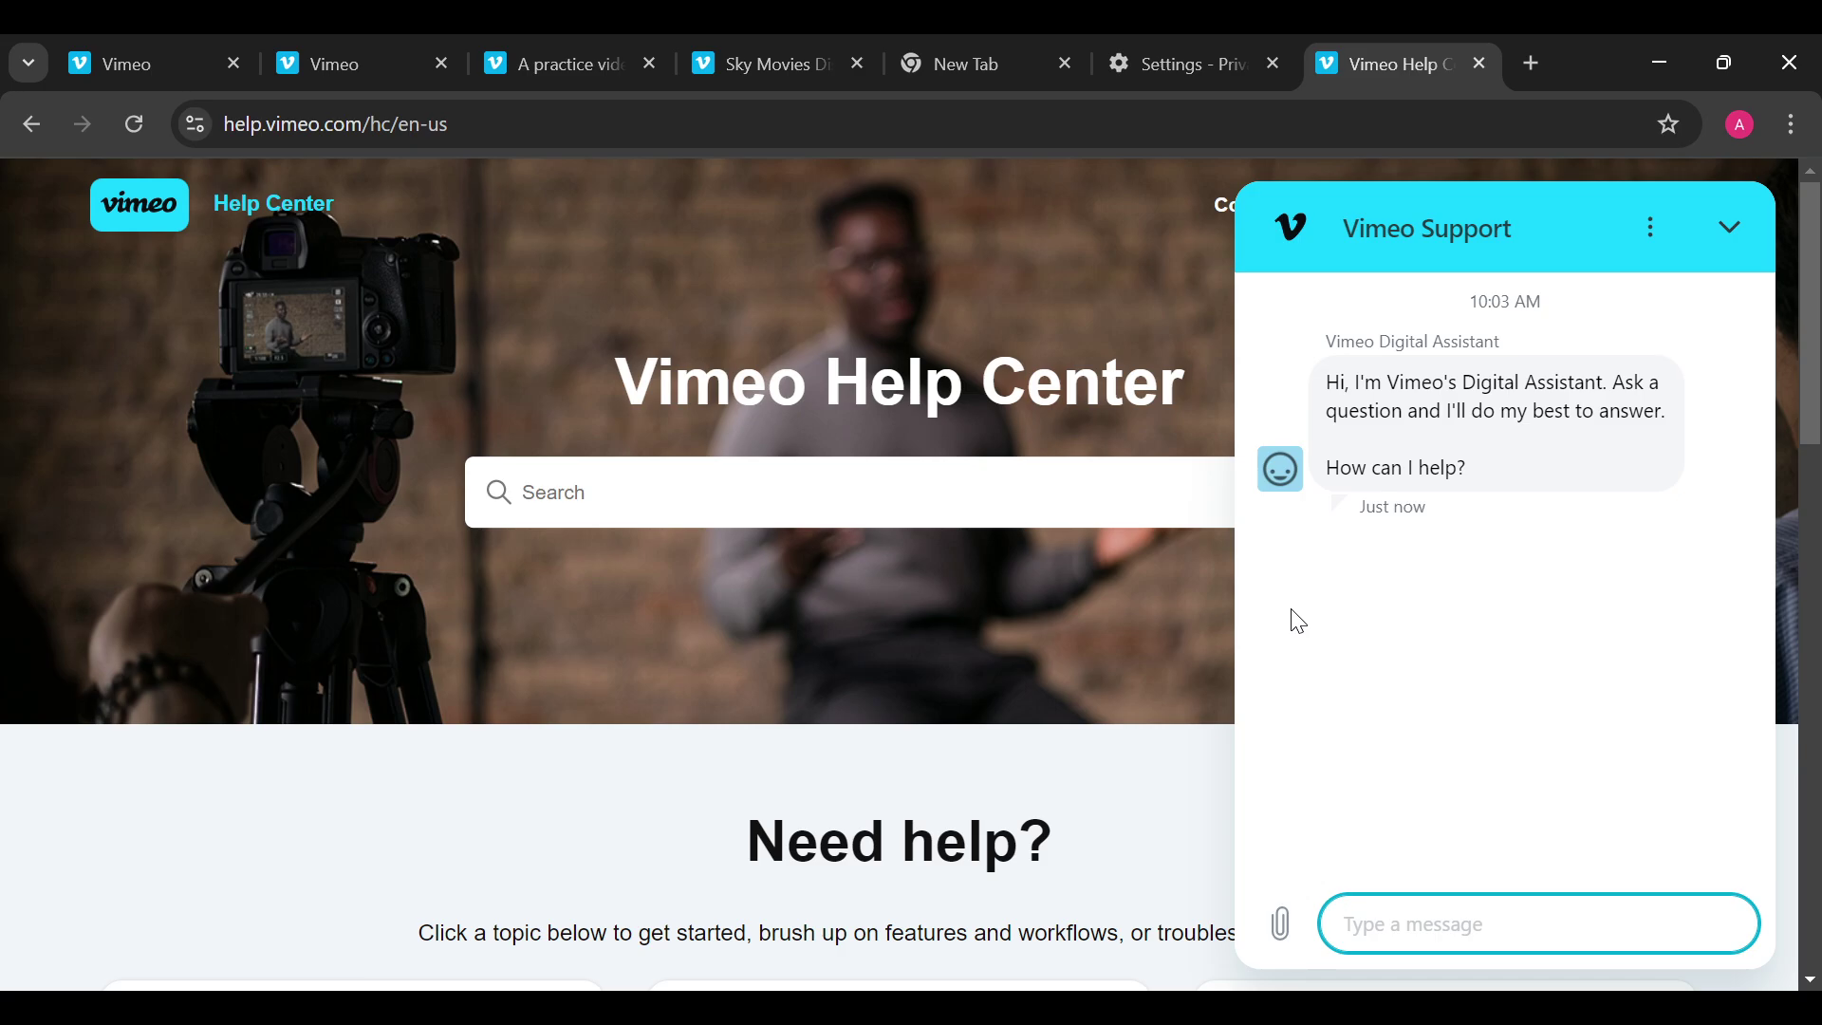
click(1728, 233)
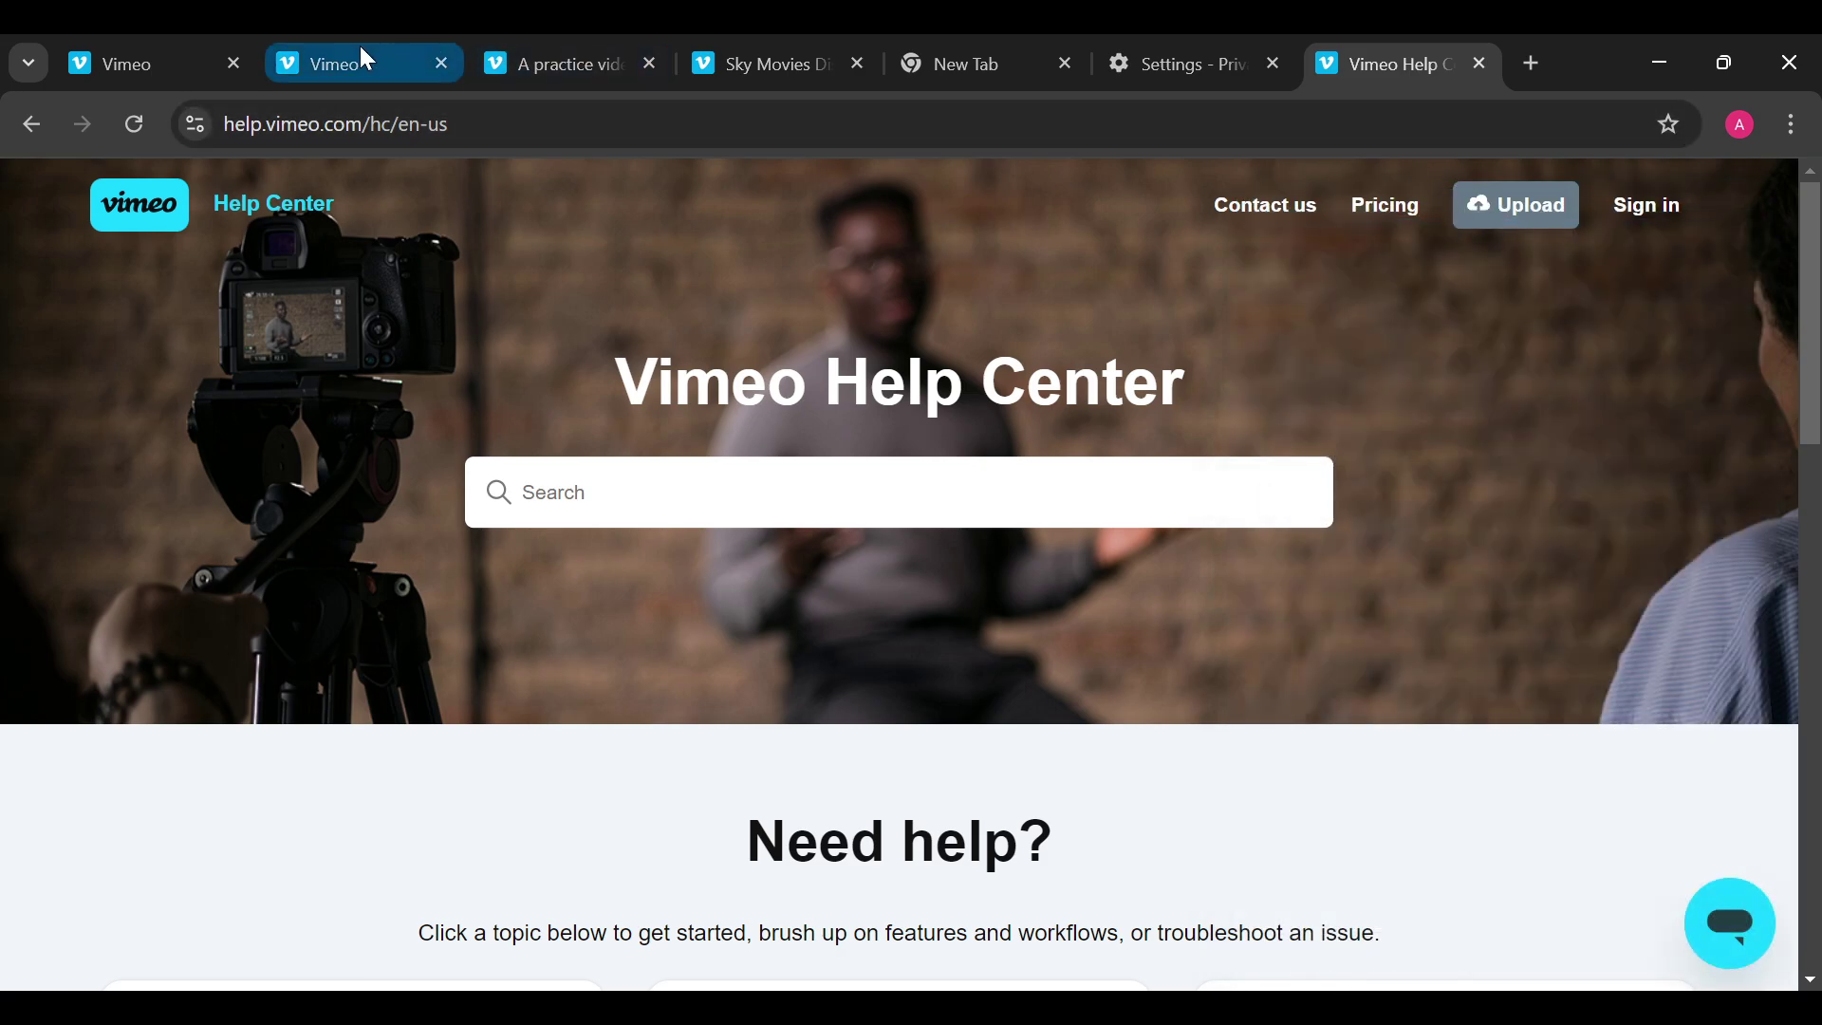
click(362, 57)
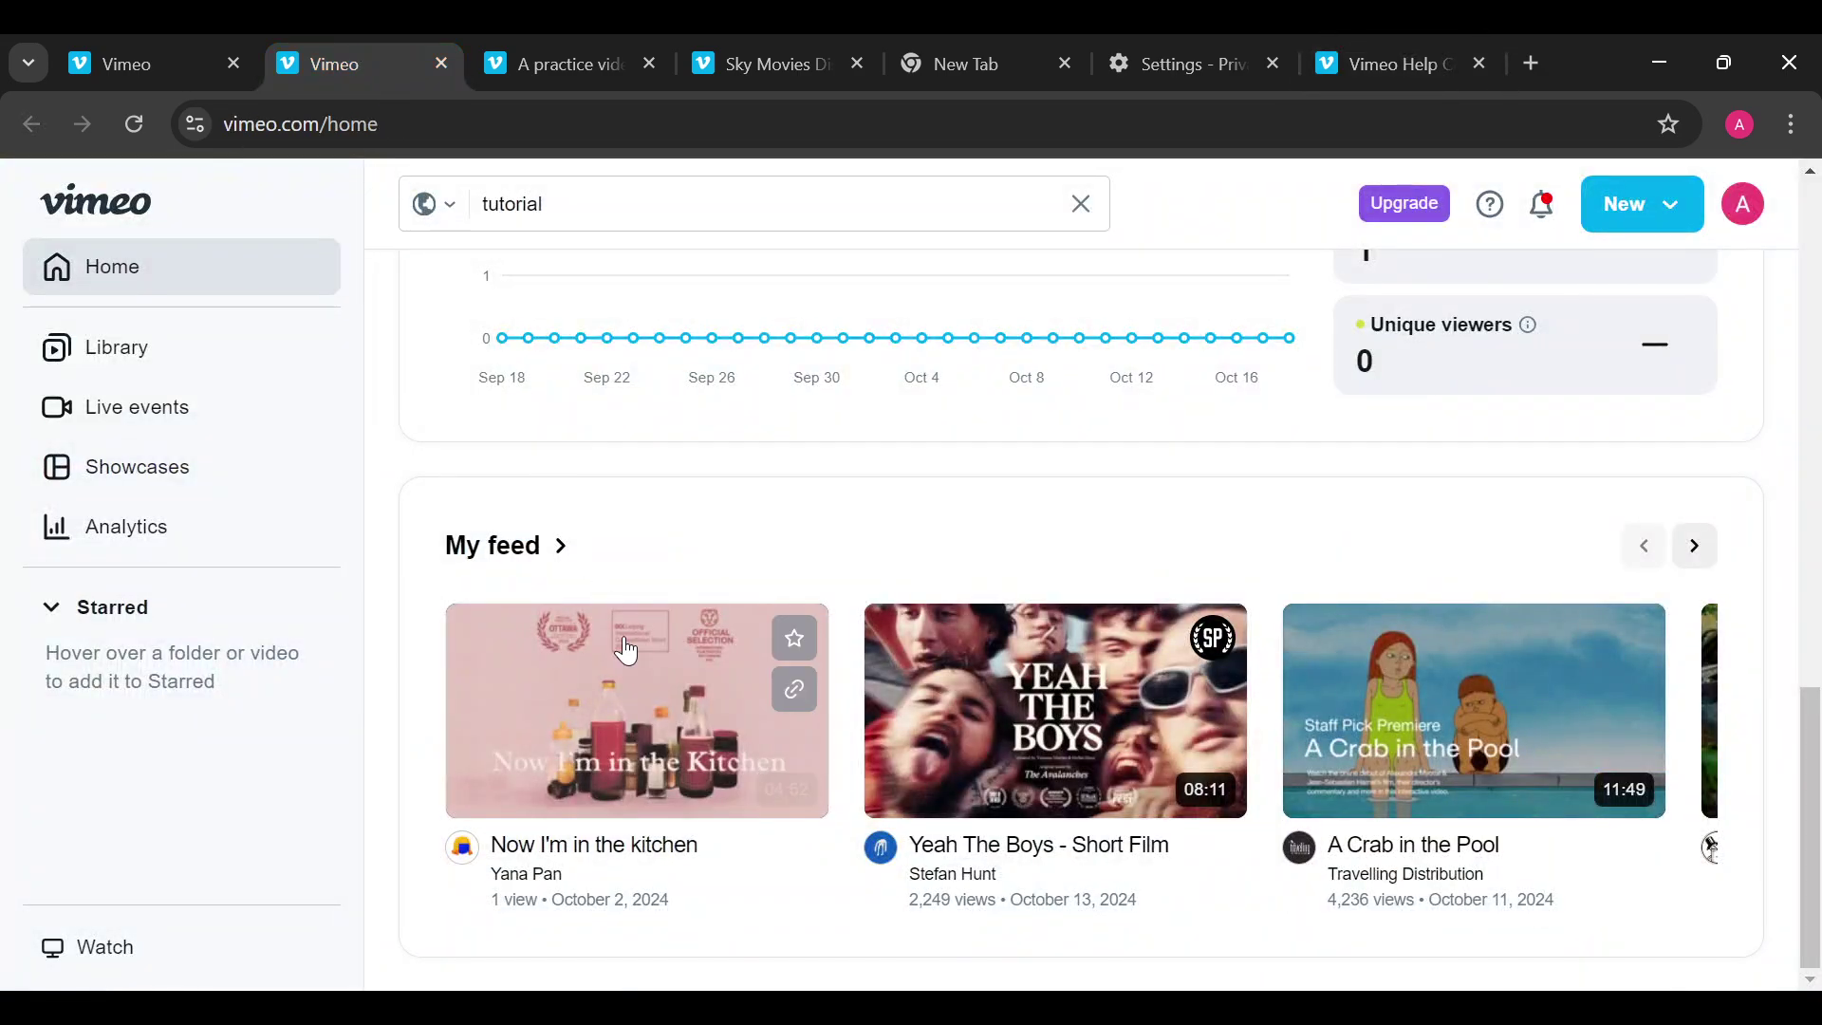
scroll(625, 651, up, 10)
scroll(625, 651, up, 3)
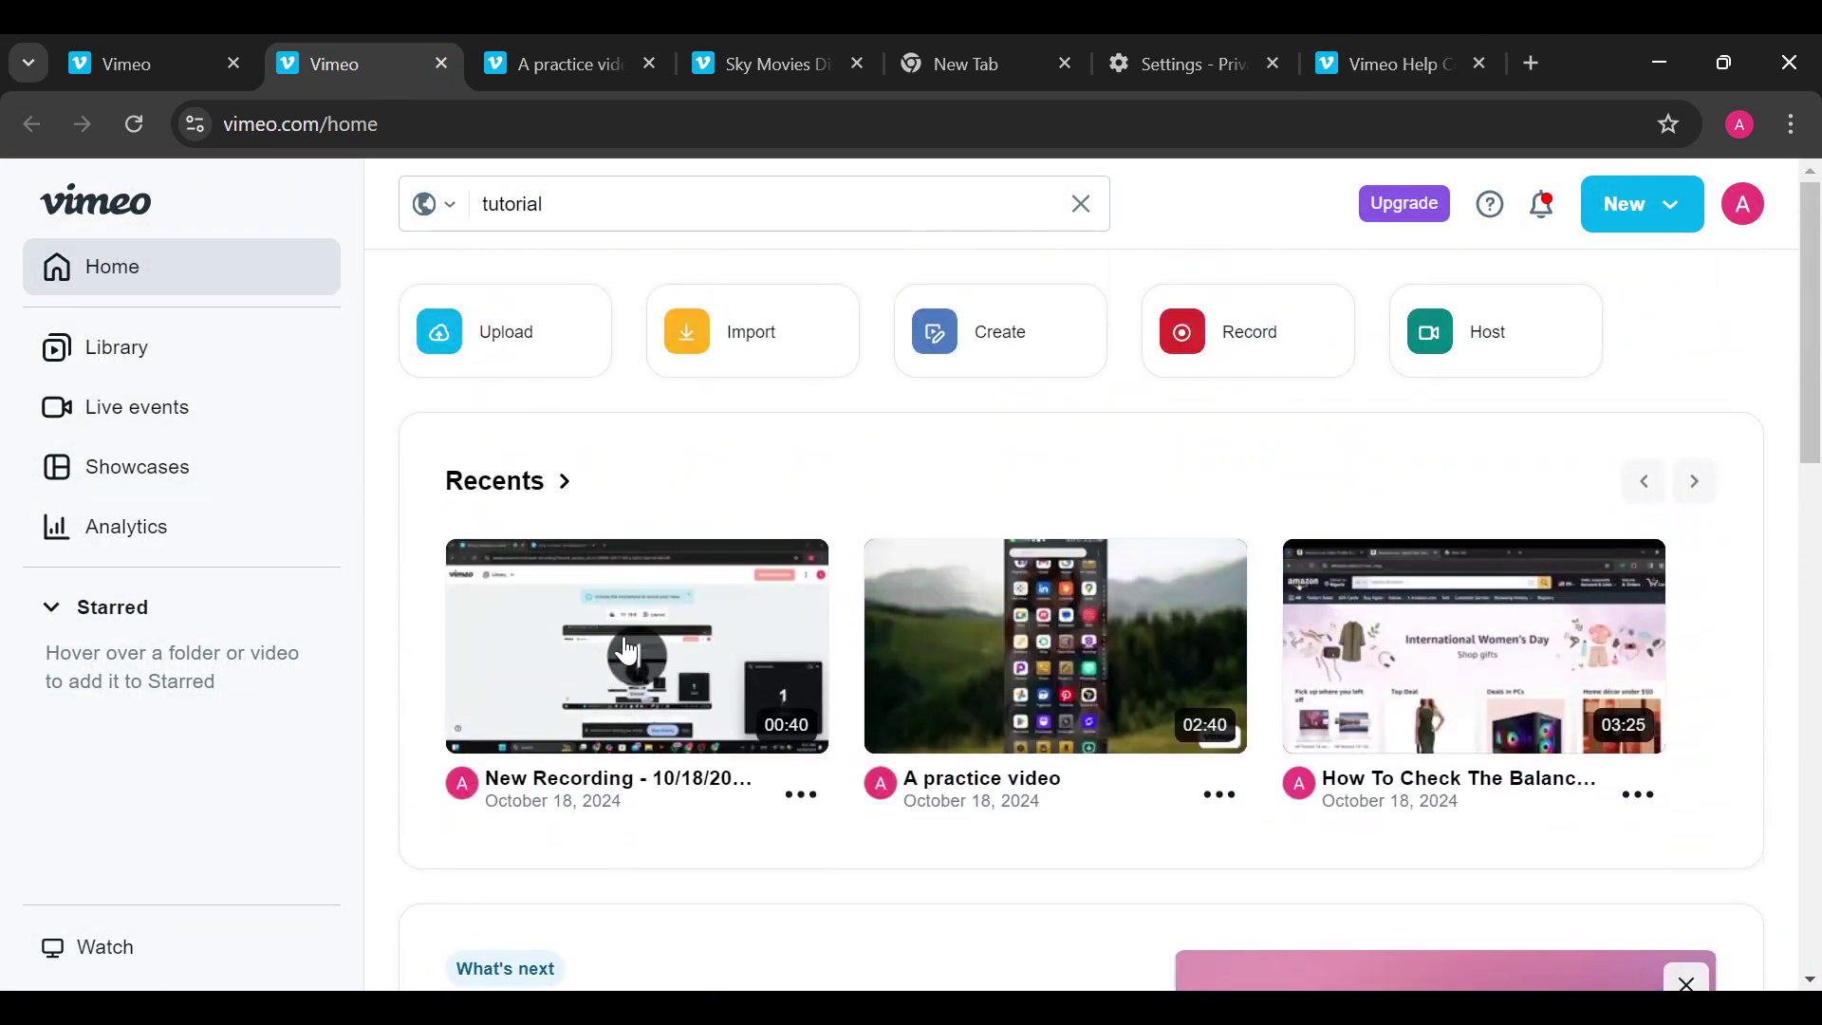
mouse_move(626, 651)
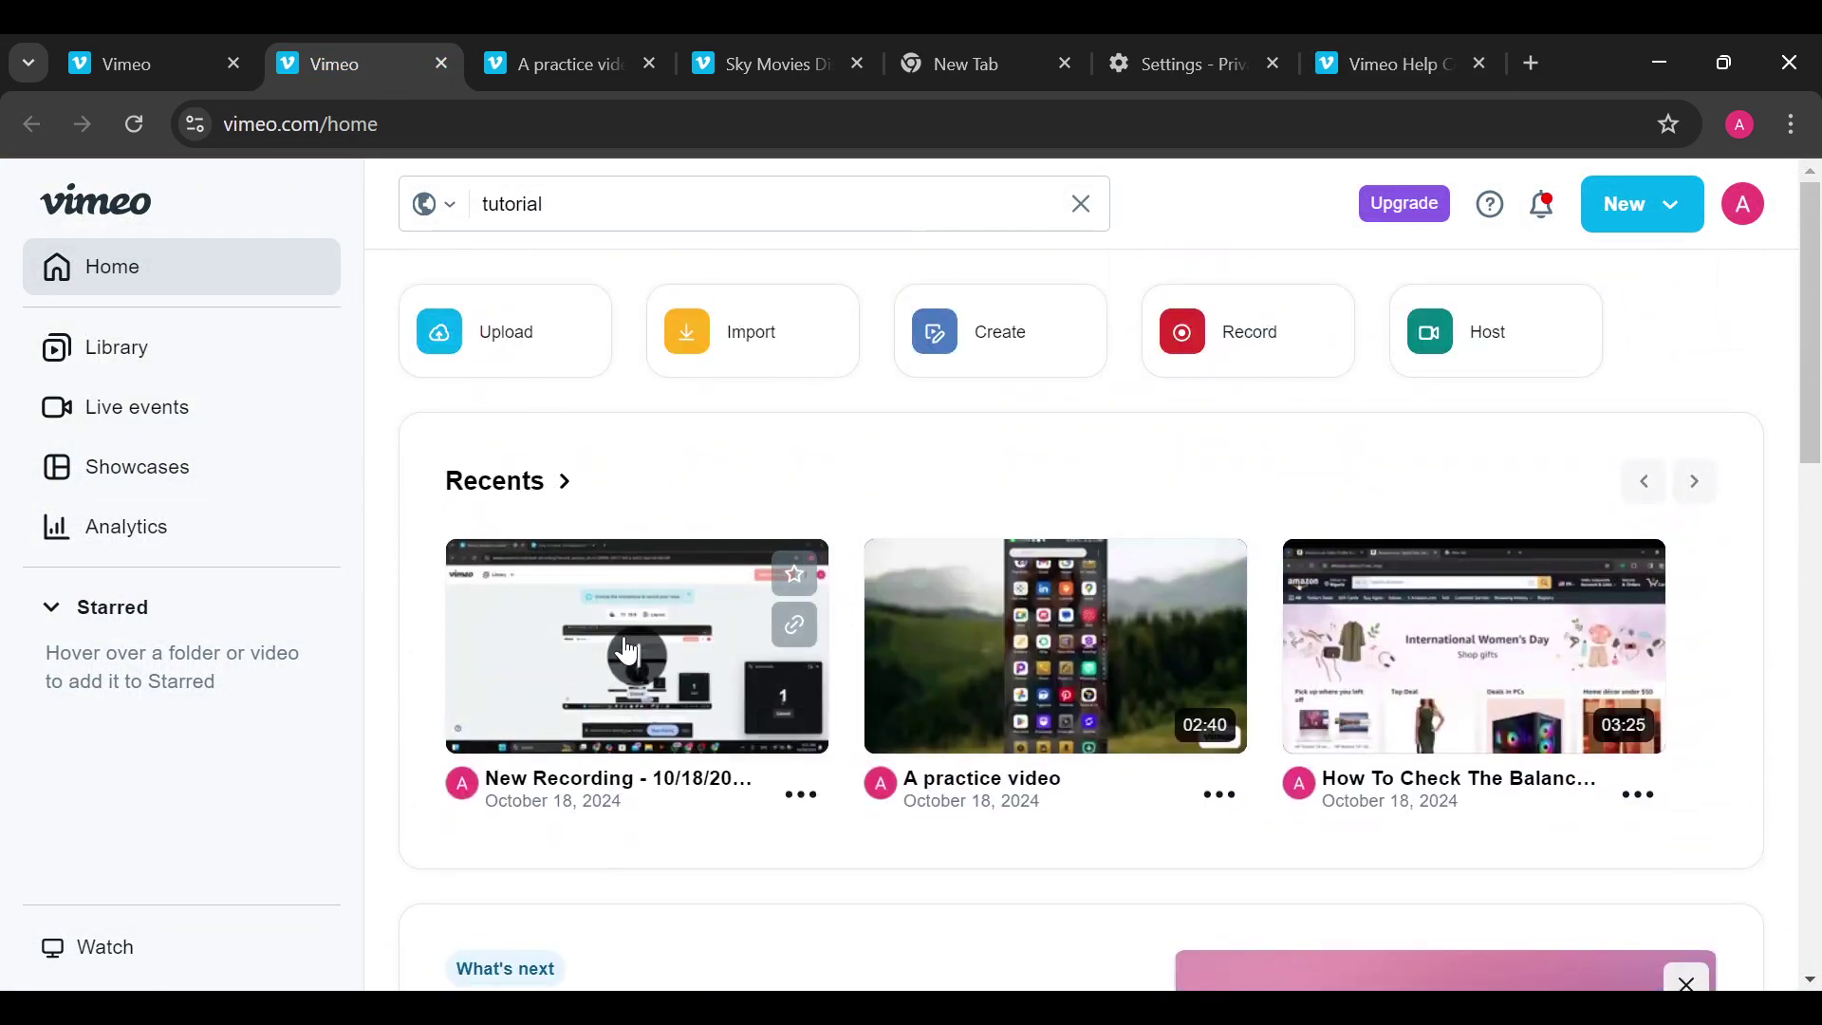